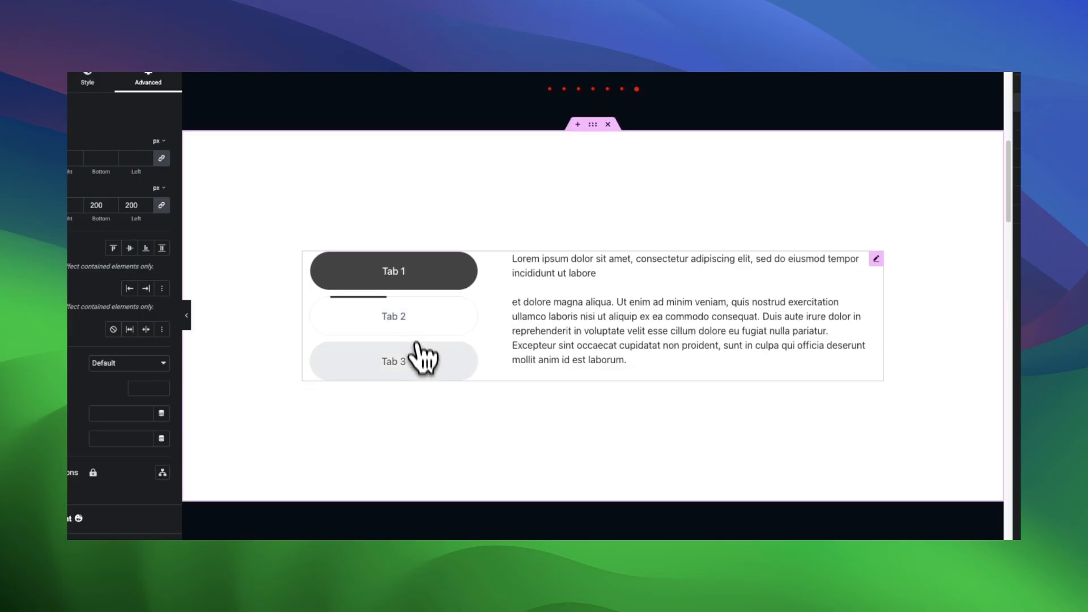
- Add a fourth tab item with default settings to the Loop Tab widget
click(434, 348)
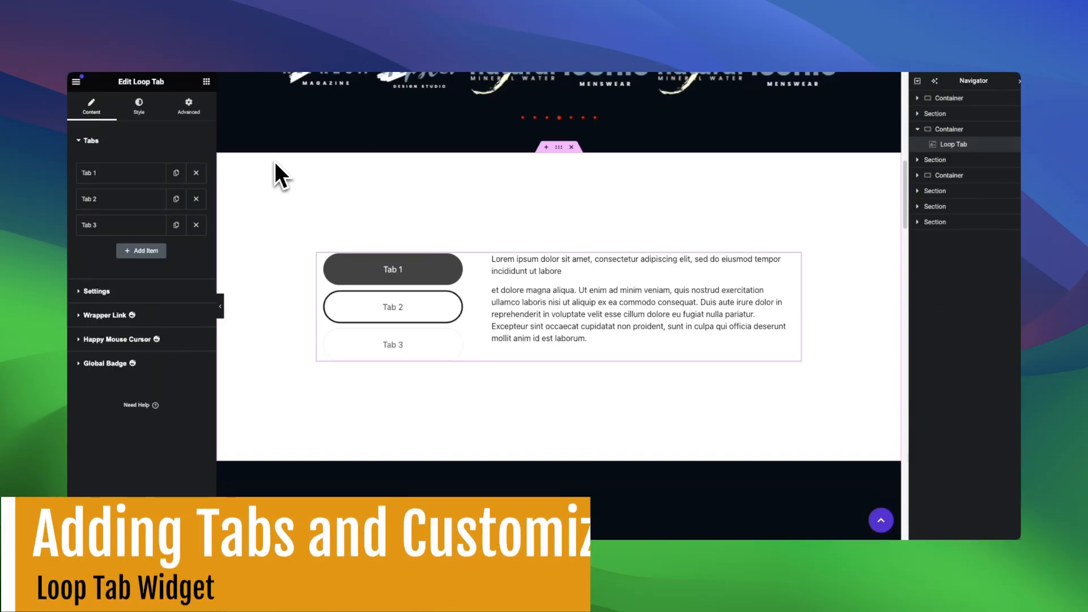
click(143, 251)
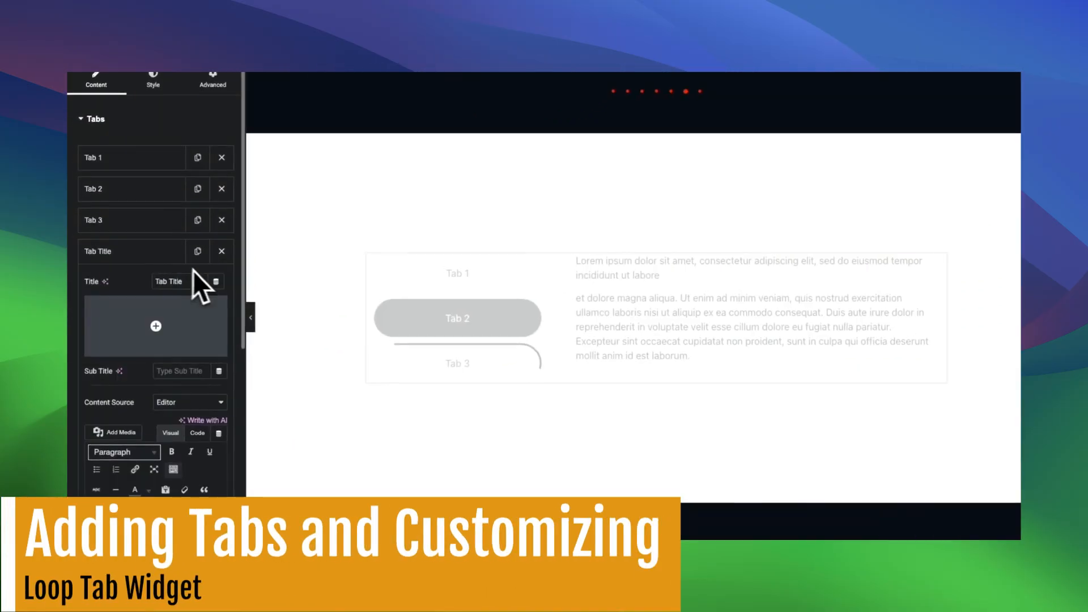
click(144, 253)
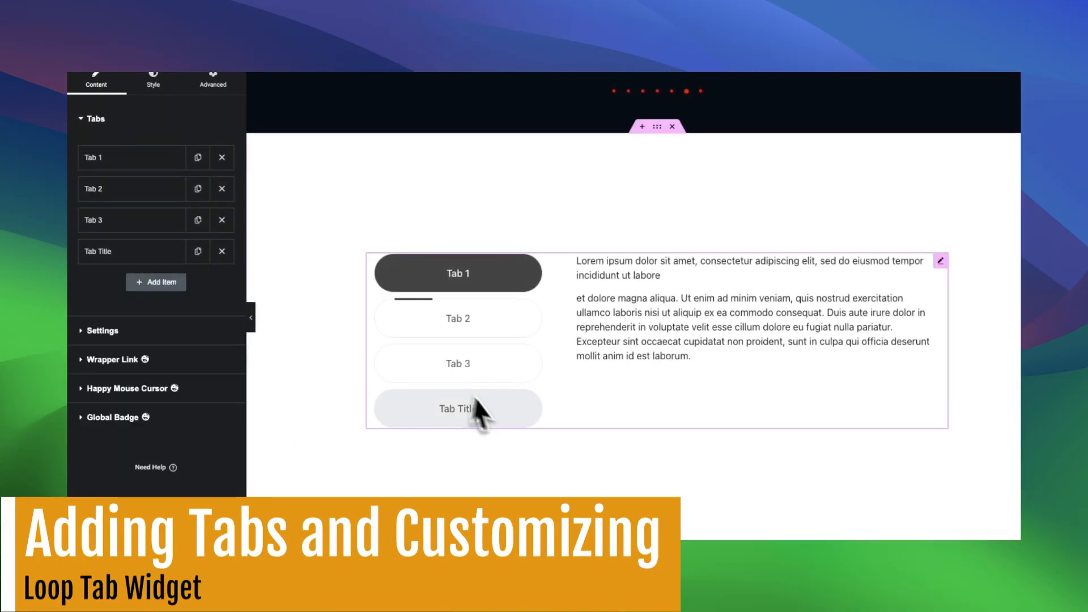
- Change the title of the first tab item to "Old Tab"
click(135, 161)
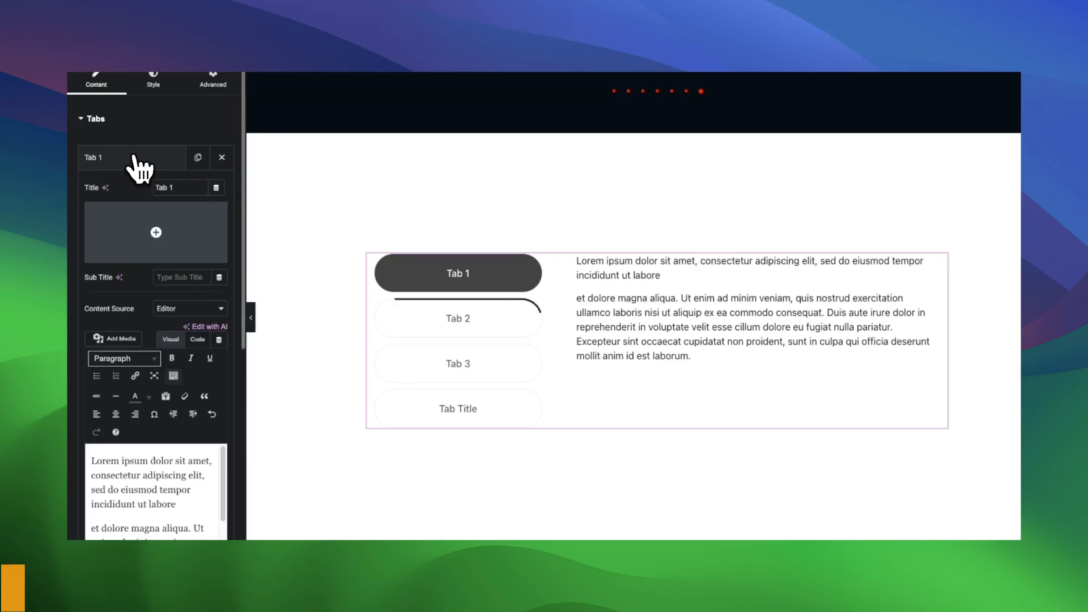
click(189, 188)
key(BackSpace)
key(BackSpace)
text(Old Tab)
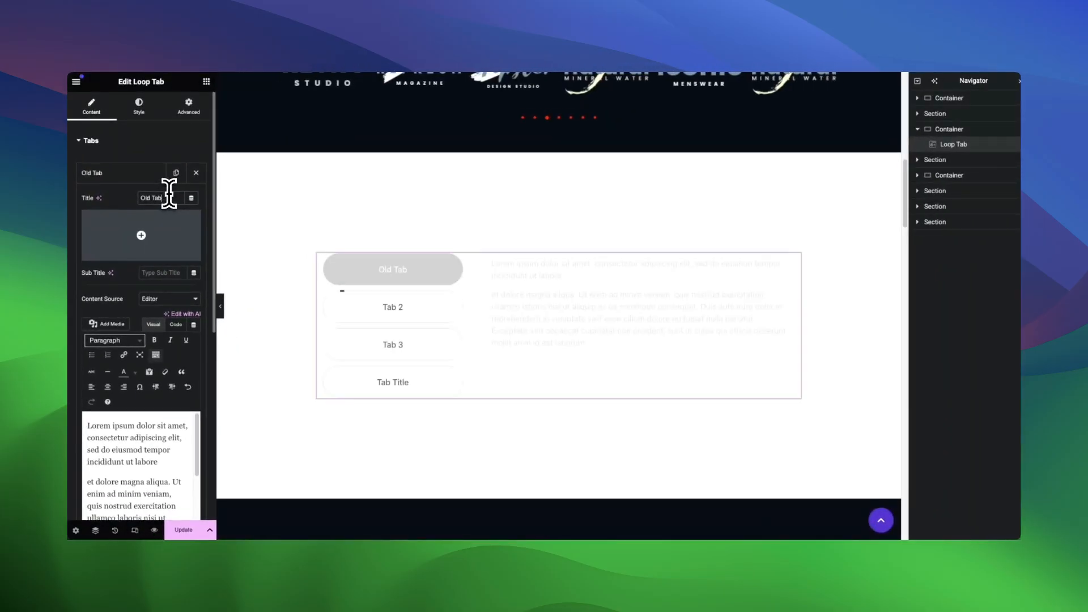
- Insert the address card icon for the Old Tab item and enter "Test" as its subtitle
click(121, 245)
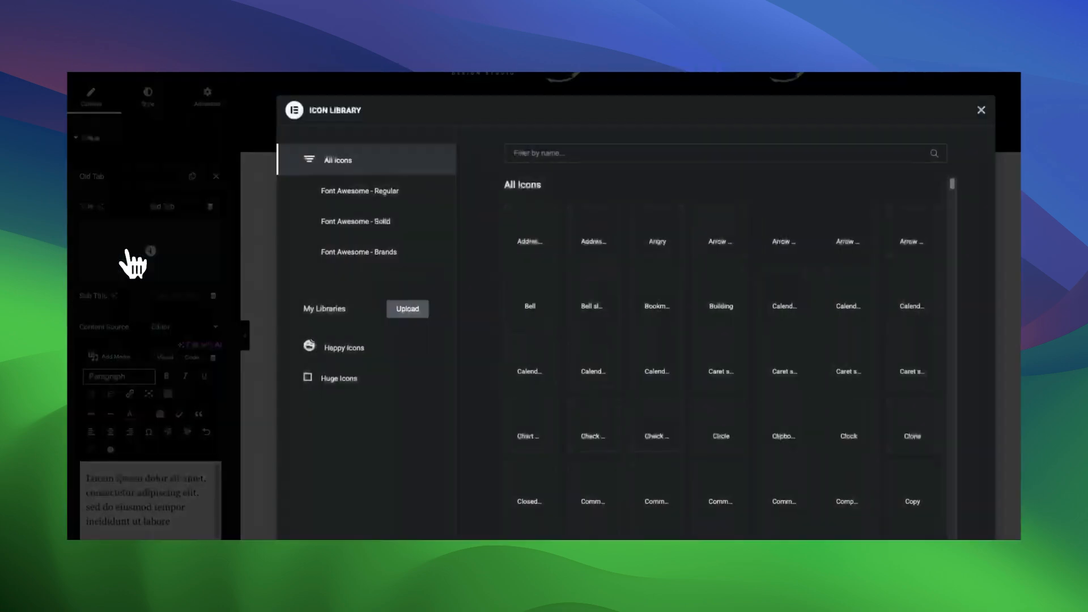
click(598, 232)
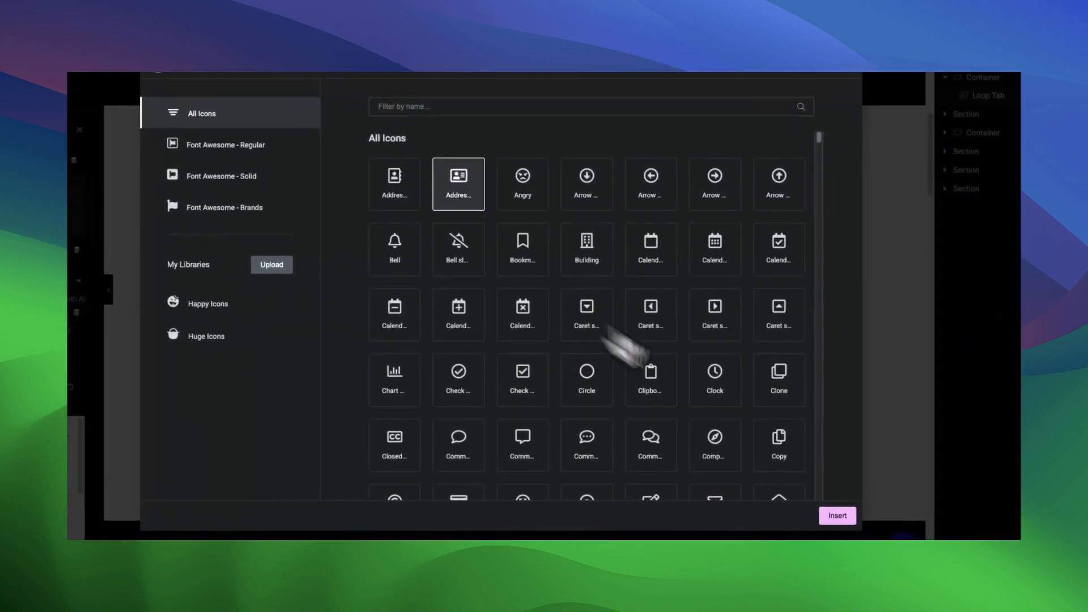
click(851, 517)
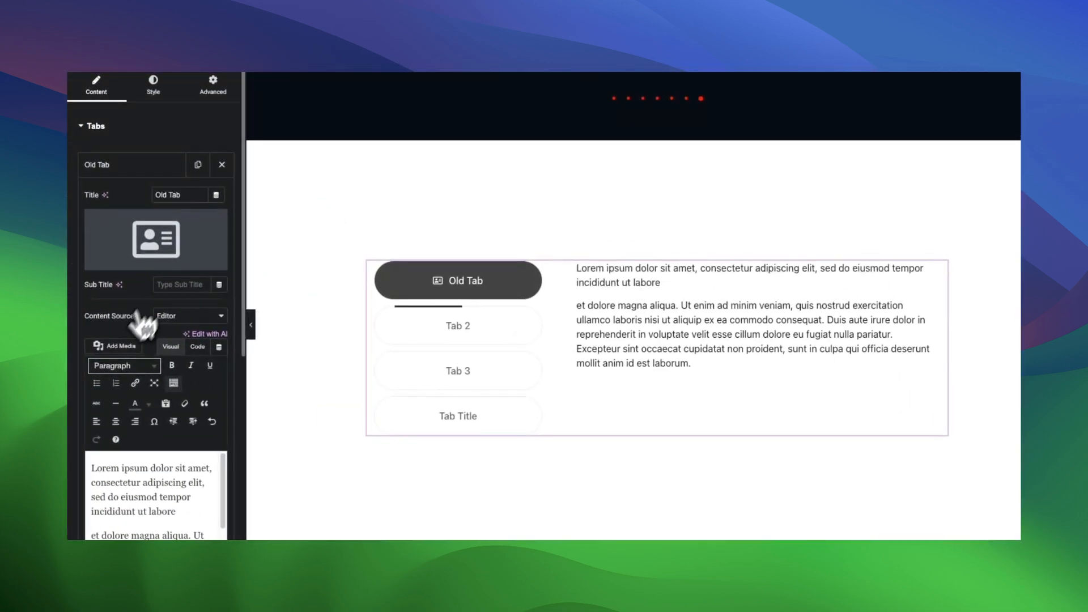
click(184, 283)
text(Test)
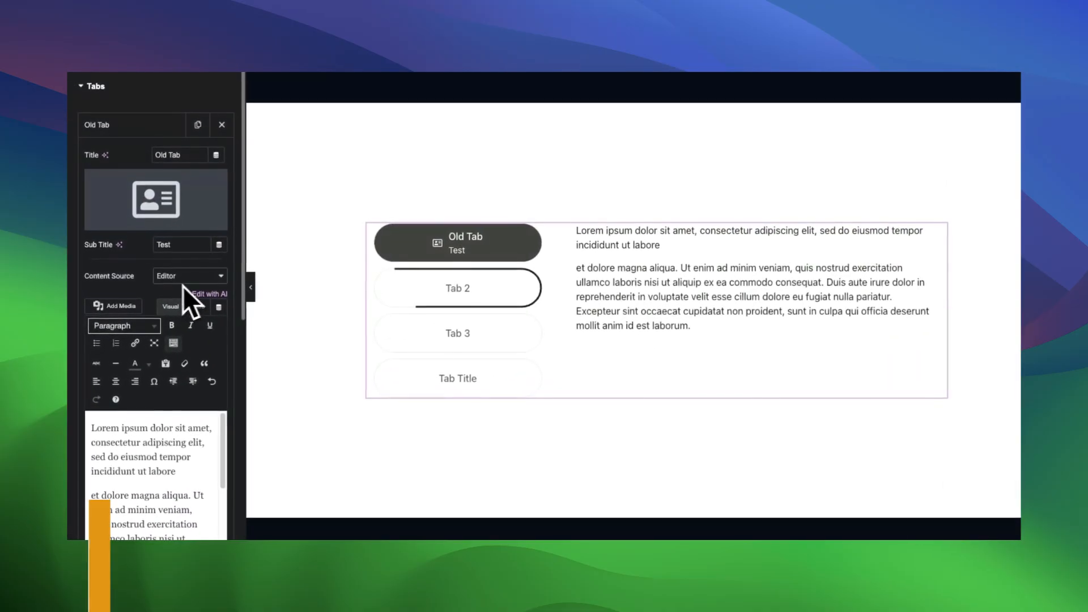
- Switch the Old Tab item's content source to Template and assign the "loop tab 1" template
click(172, 278)
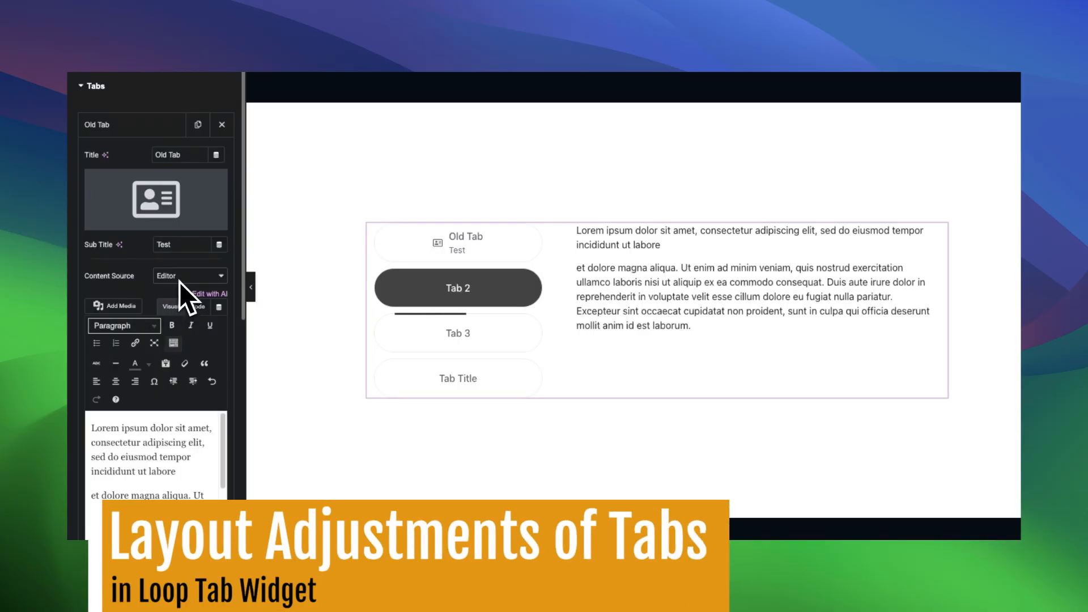
click(177, 289)
click(201, 312)
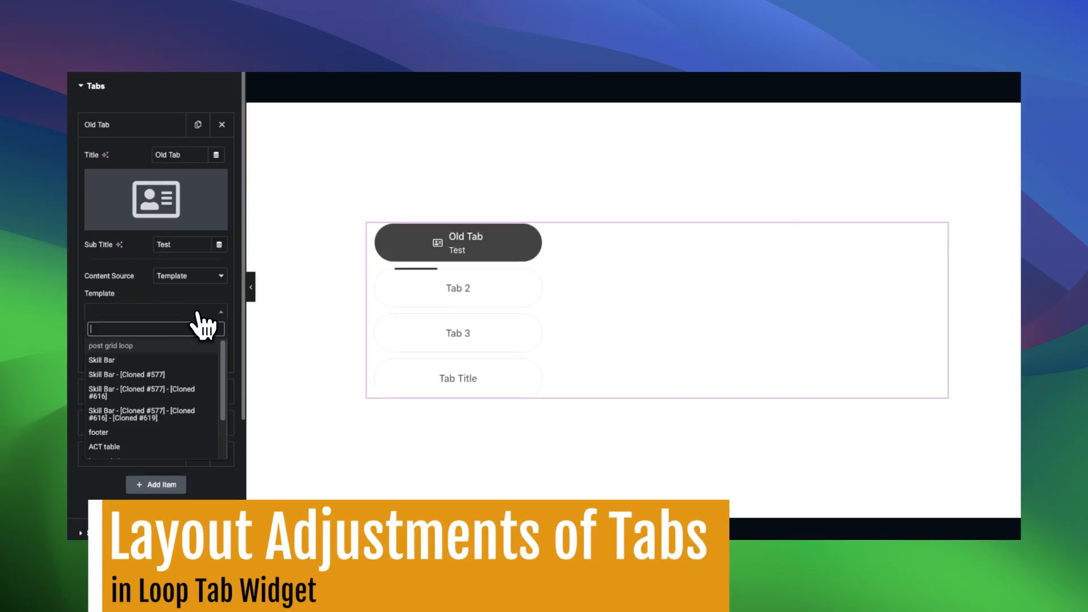
text(loo)
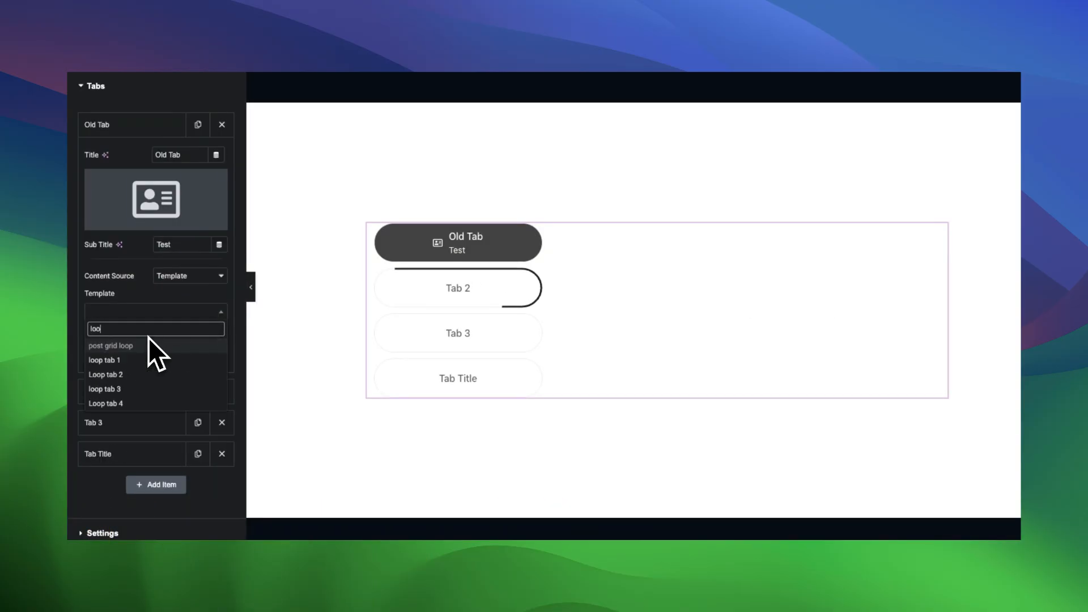
click(134, 360)
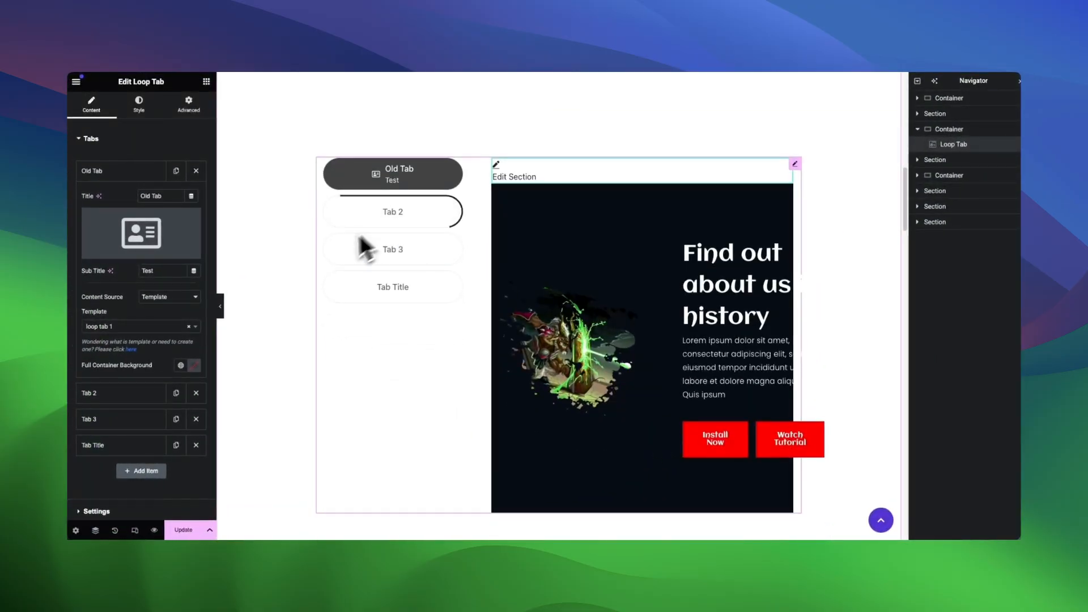
- Return the Old Tab content source to Editor and delete the words from "nostrud" through "commodo" in its text
click(170, 297)
click(165, 289)
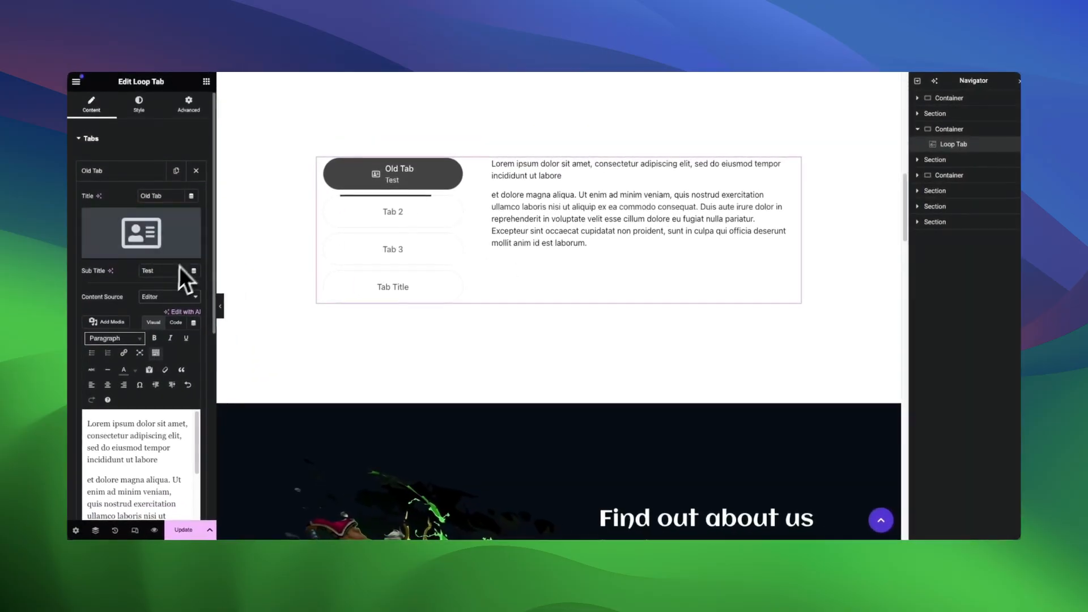
scroll(143, 449, down, 3)
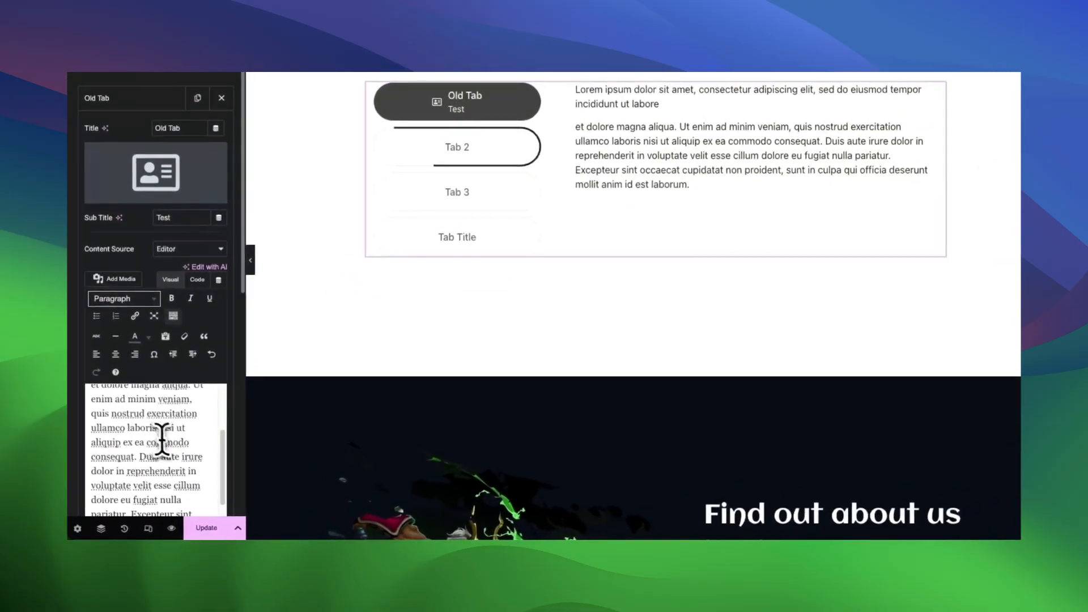
drag(169, 458, 104, 439)
key(BackSpace)
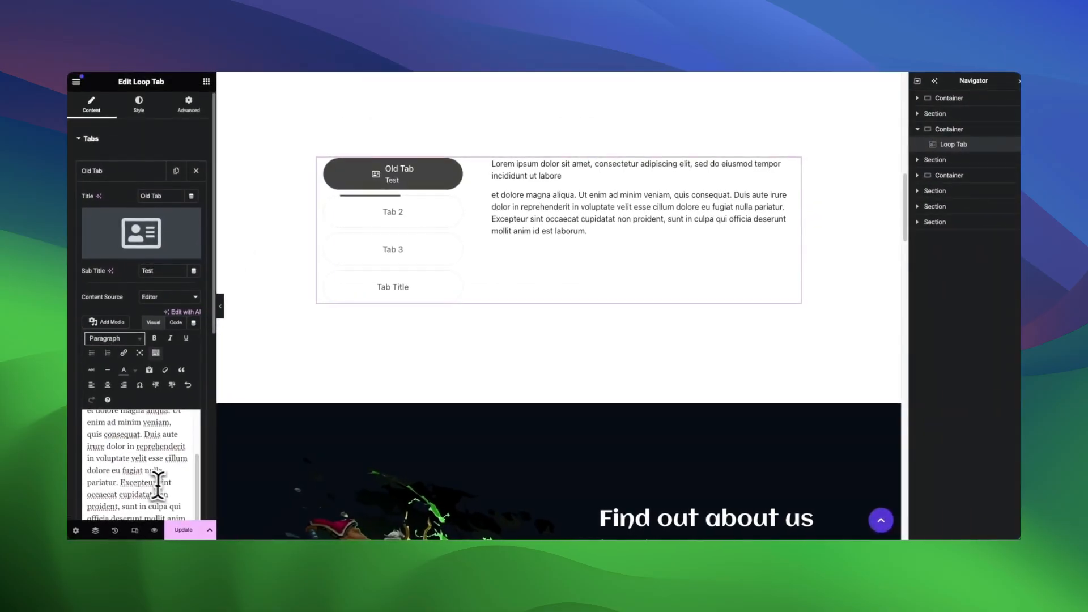
scroll(158, 386, down, 3)
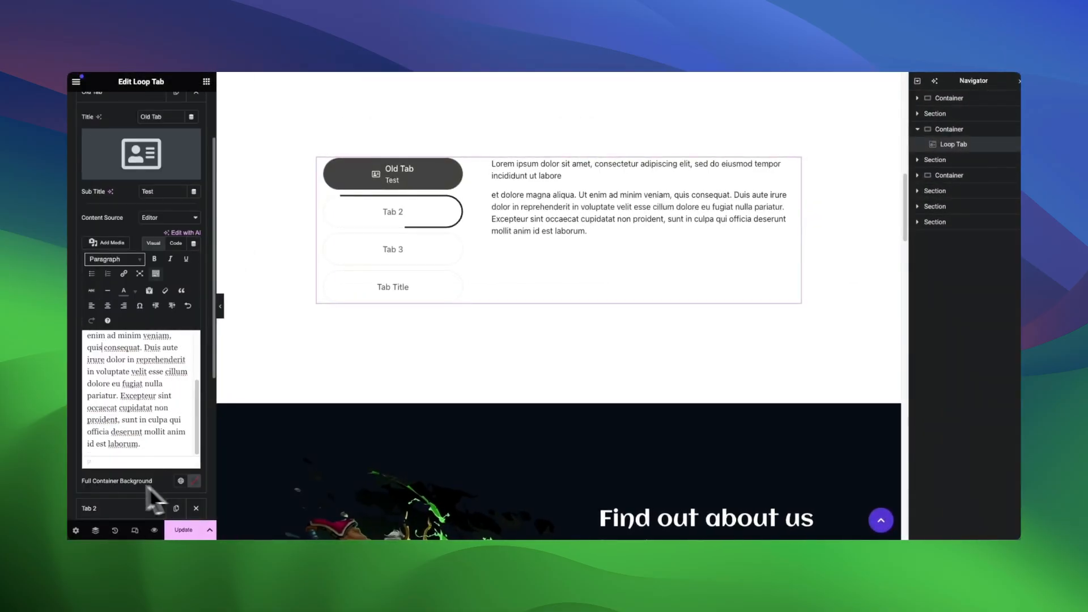
- Try the Top tab position and the double-column layout, restoring the Left position and single column
click(554, 192)
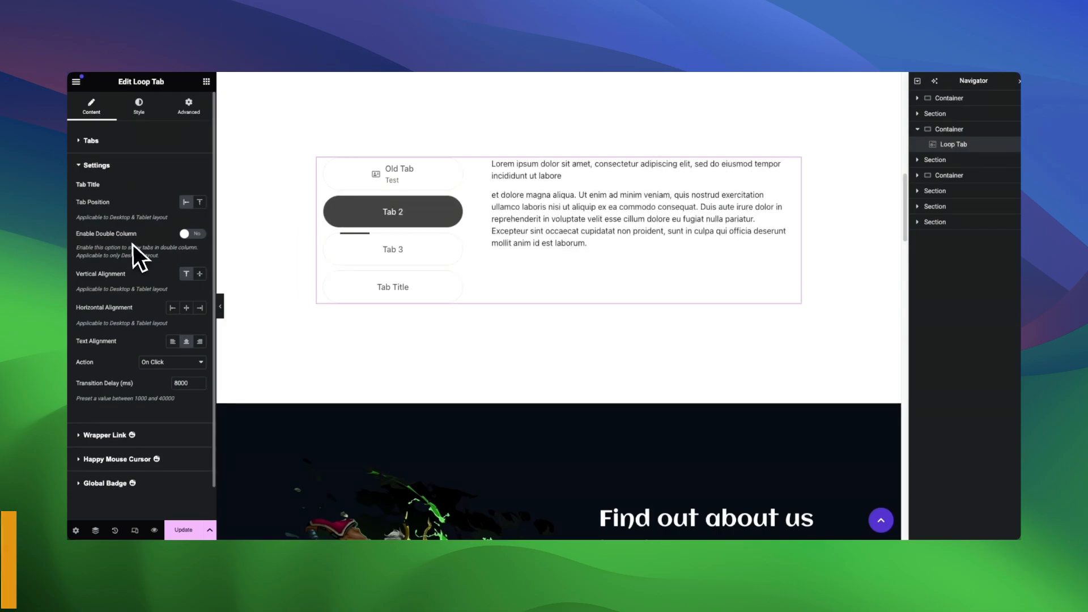
click(103, 167)
click(109, 167)
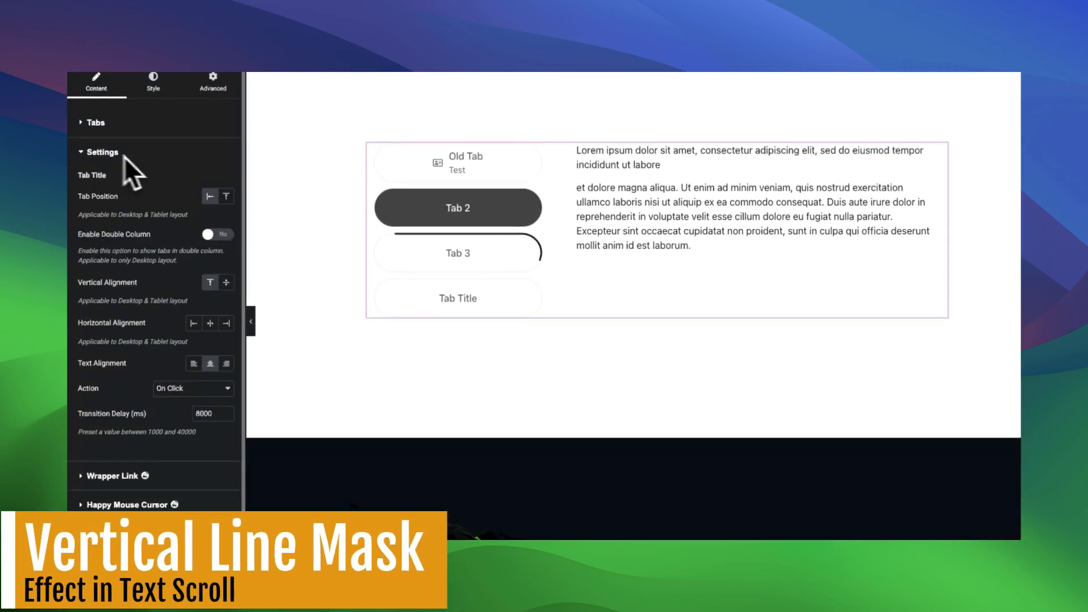
click(227, 196)
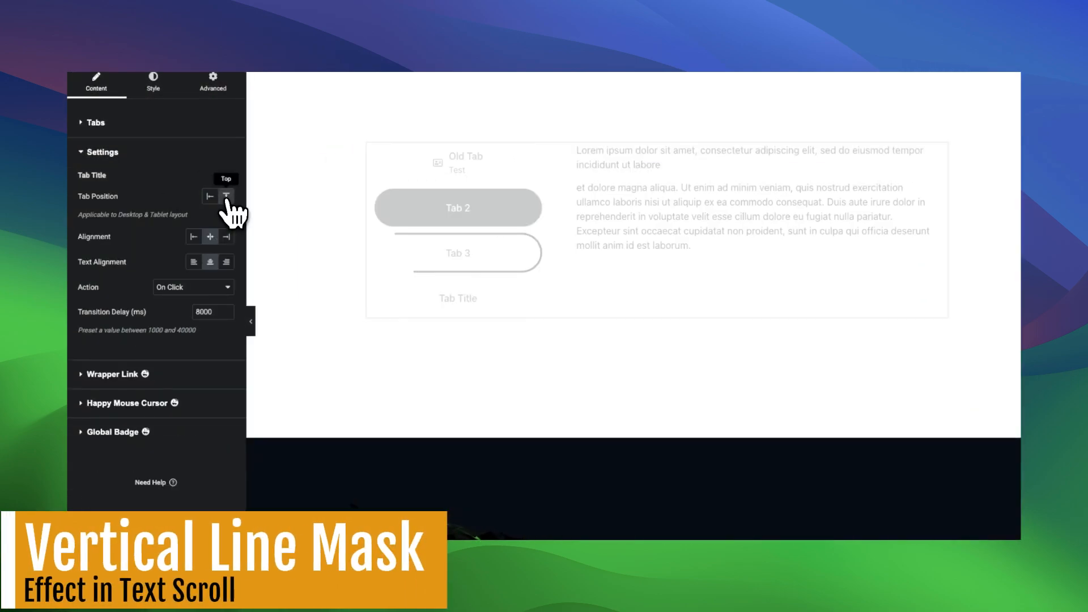
click(210, 196)
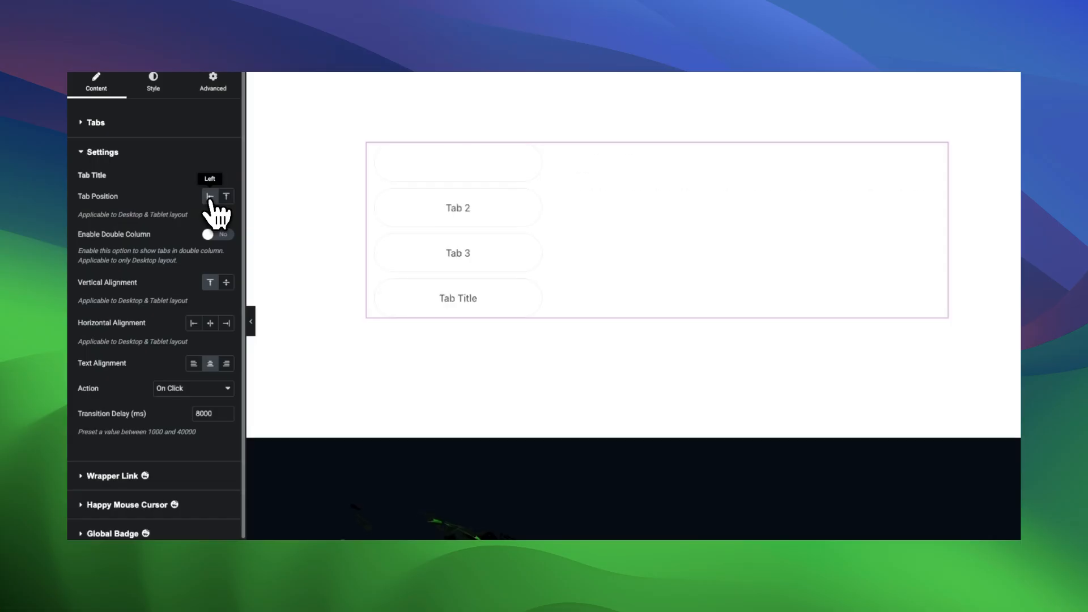
click(225, 236)
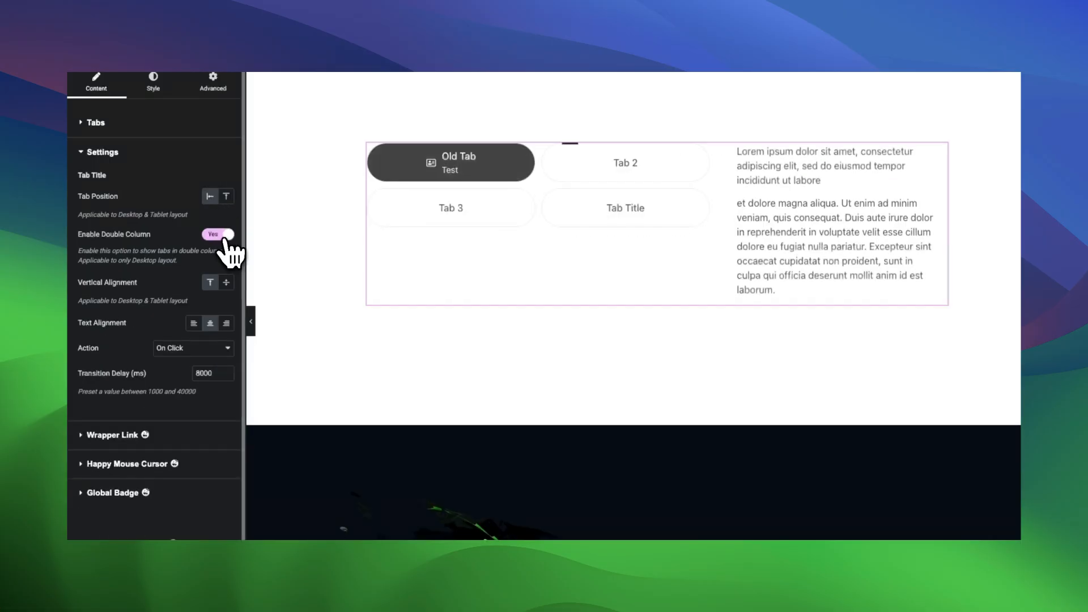
click(216, 237)
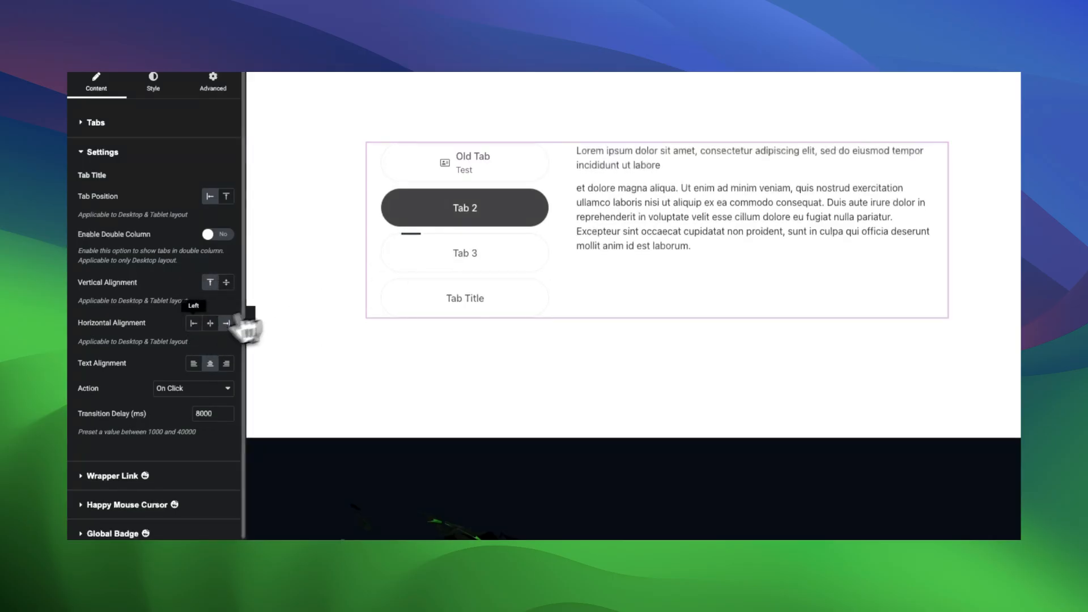
- Align the tabs horizontally to the left, and try the On Hover action before restoring On Click
click(194, 324)
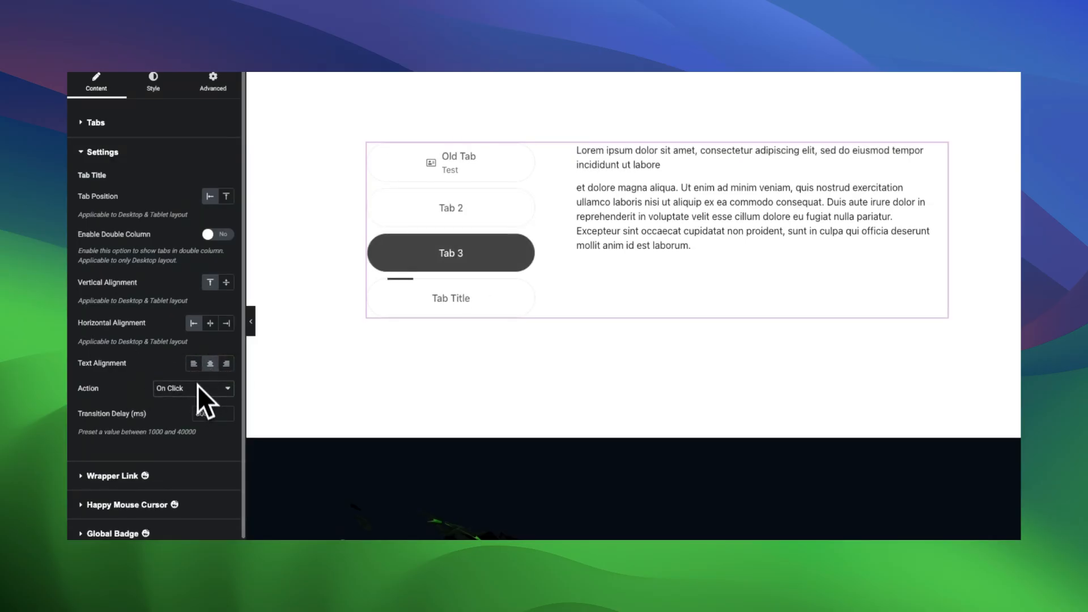
click(197, 388)
click(193, 403)
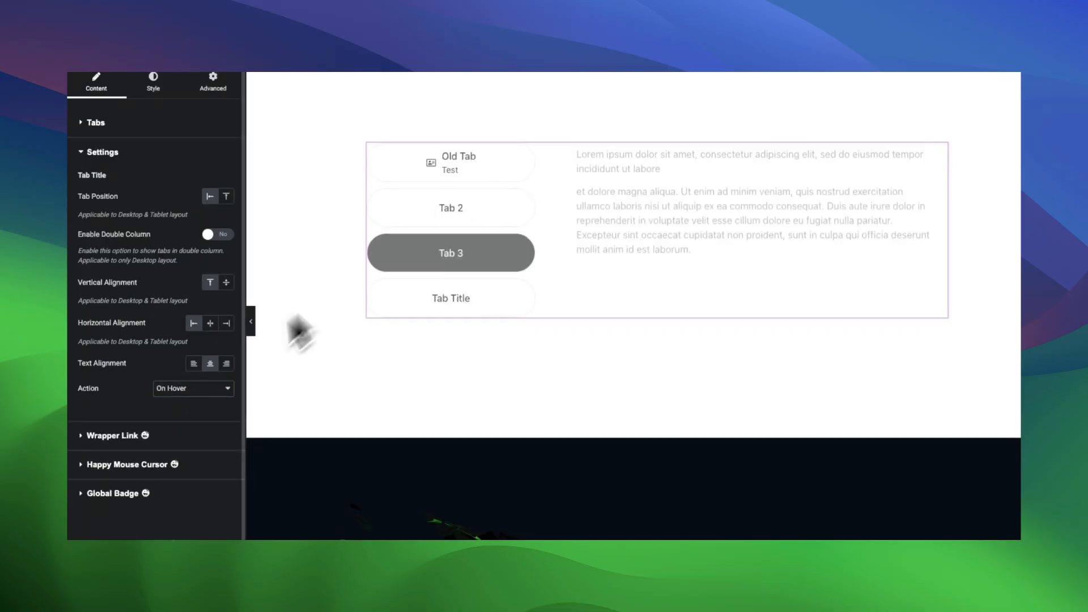
click(191, 377)
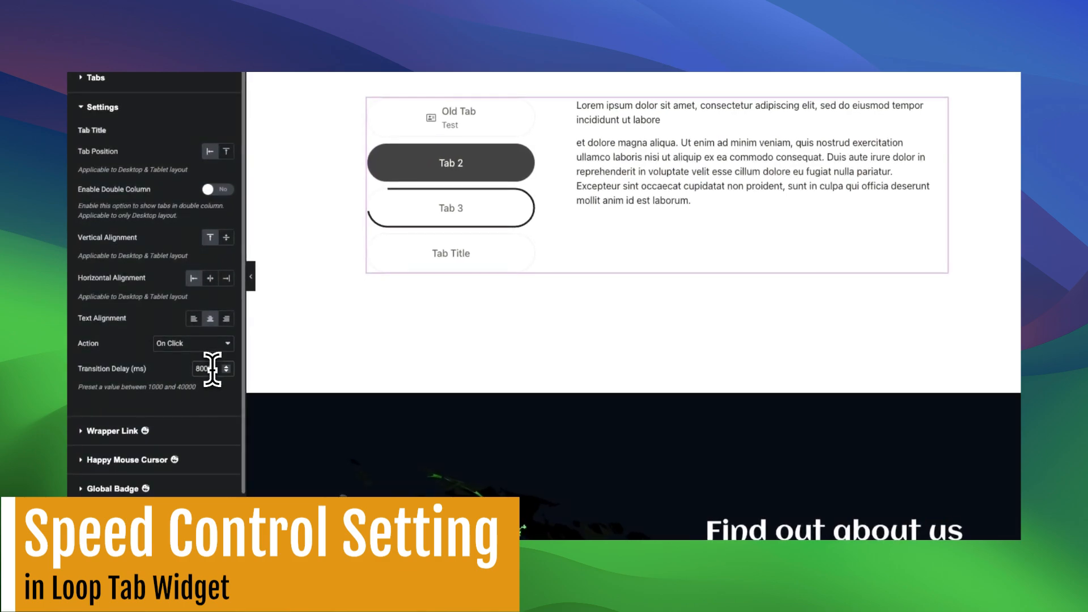
- Set the transition delay between tabs to 10000 ms
drag(155, 387, 172, 388)
click(202, 374)
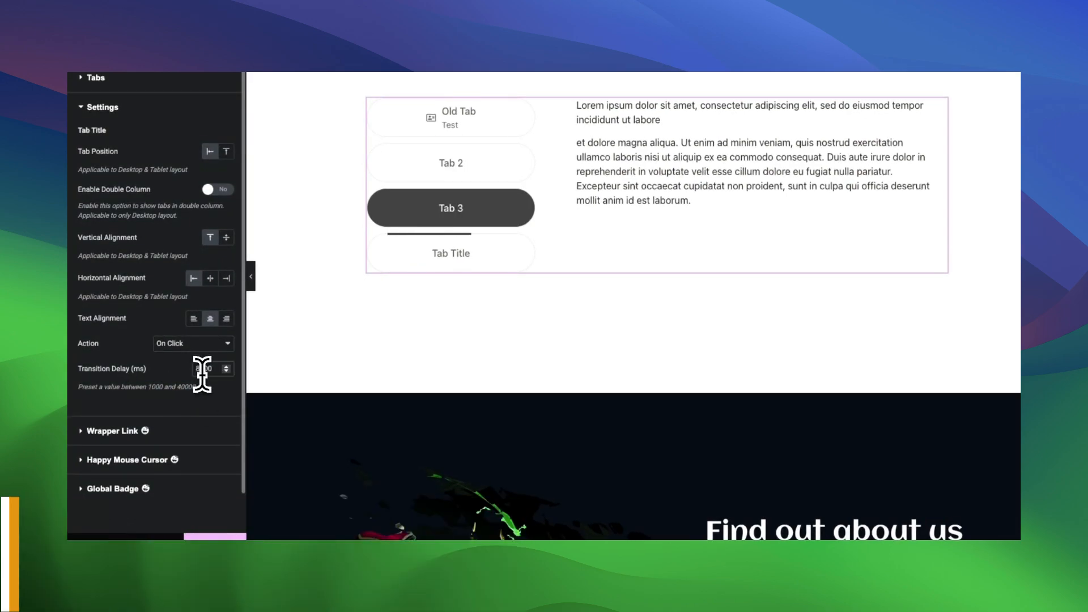
text(10)
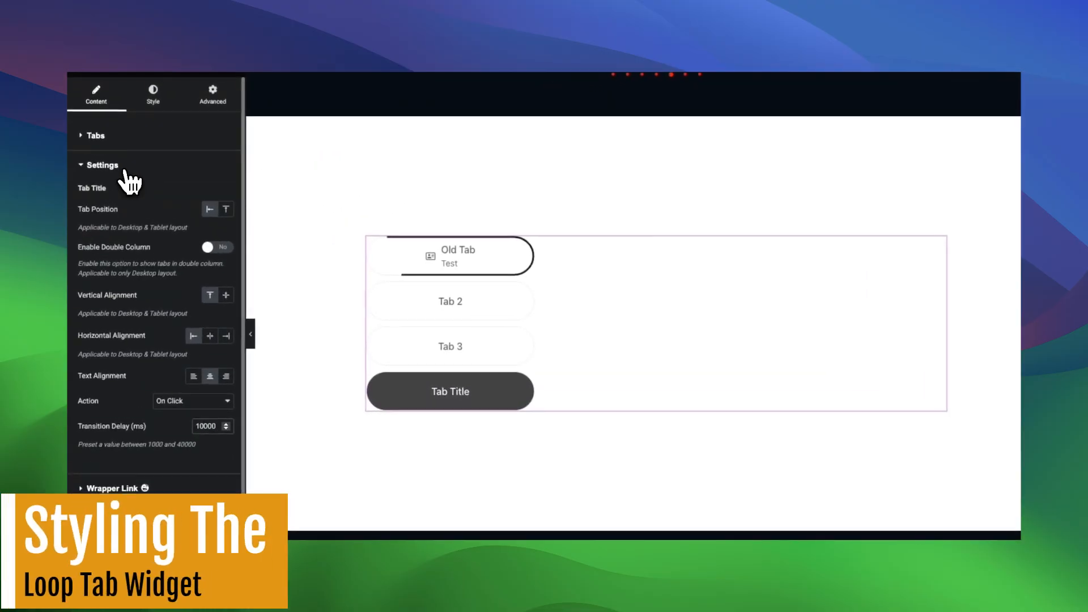
- Give the tab container a solid border in the color #E98888
click(126, 170)
click(159, 99)
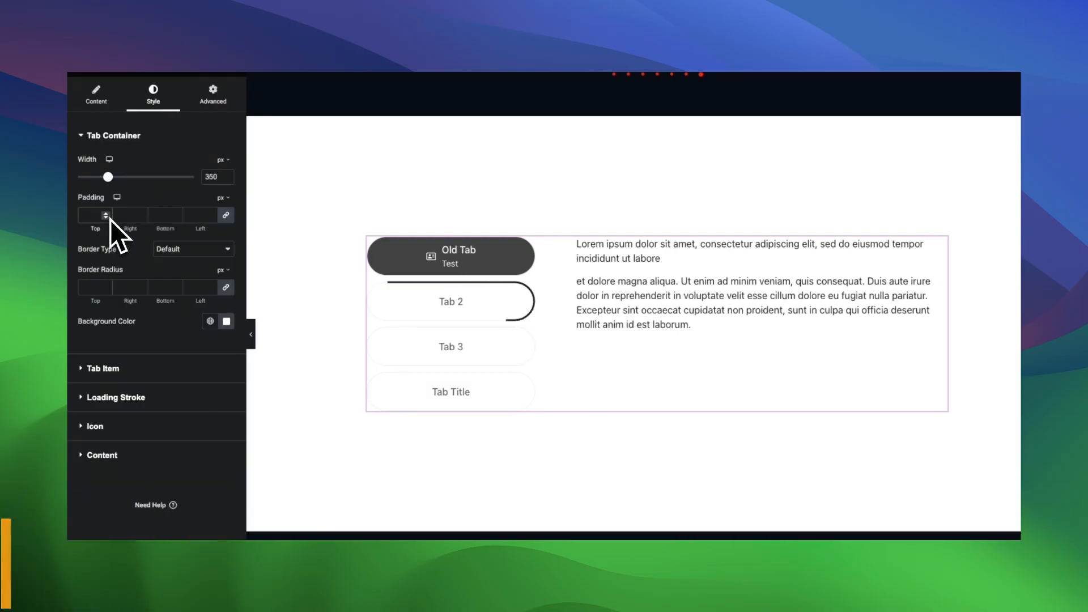
click(191, 252)
click(178, 275)
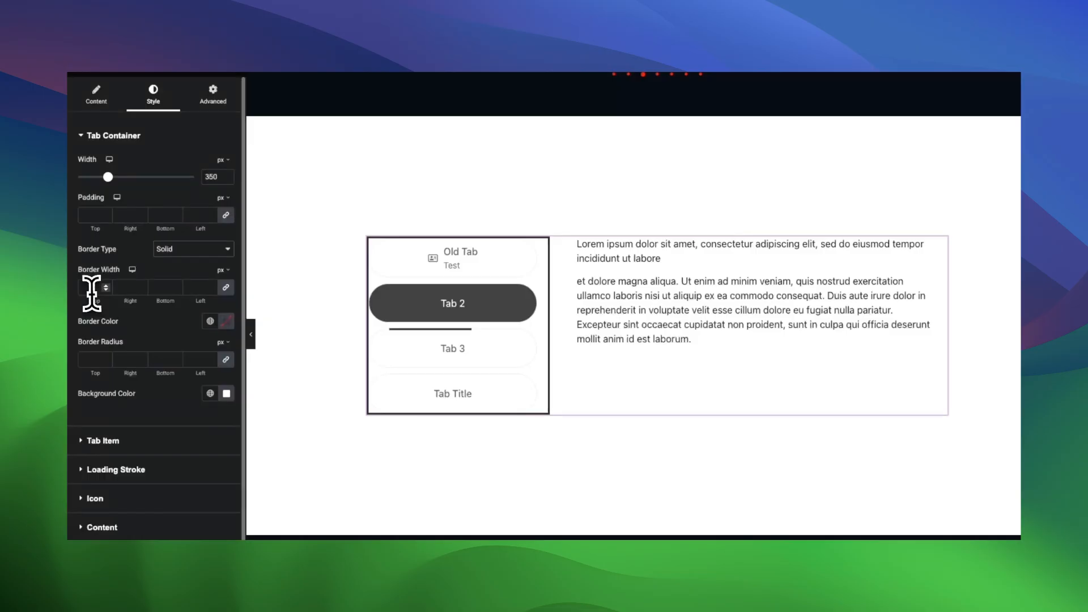
click(227, 321)
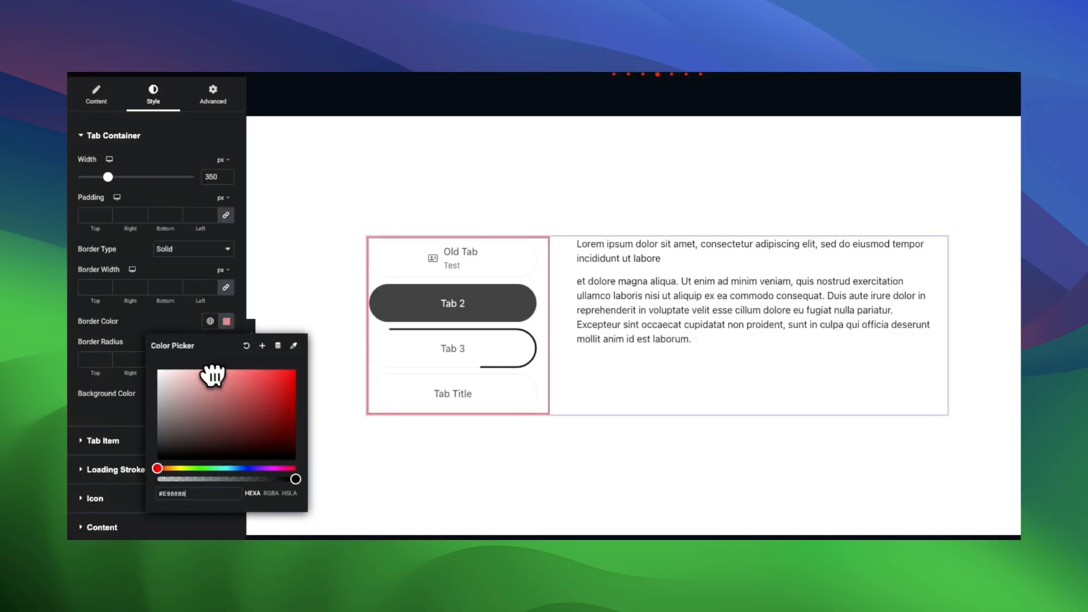
- Set the tab container's border radius to 10 px on all corners and its background color to #D57A7A
click(121, 335)
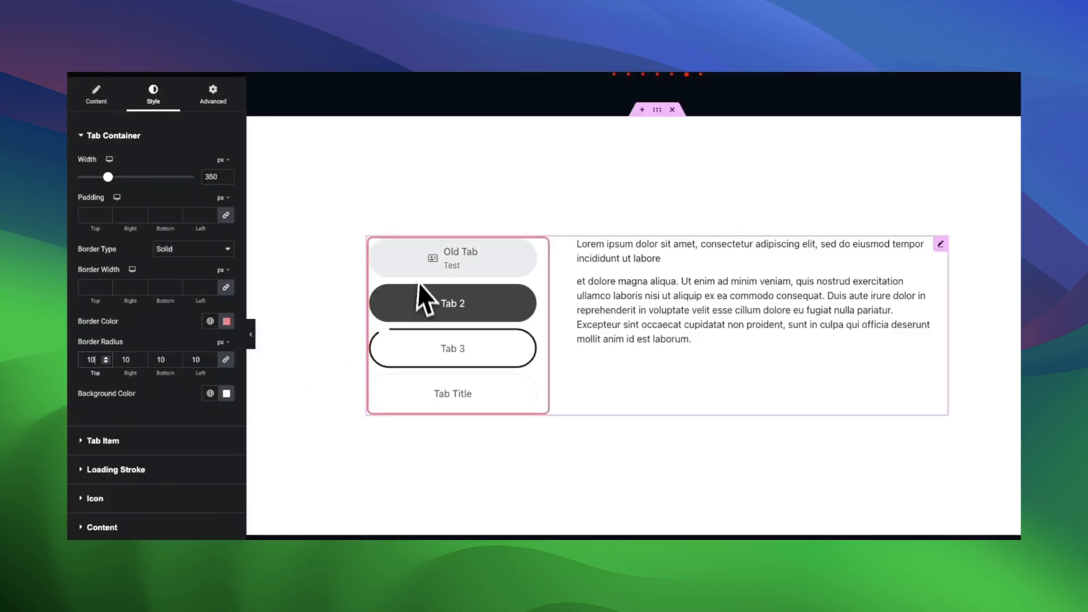
click(227, 394)
click(216, 402)
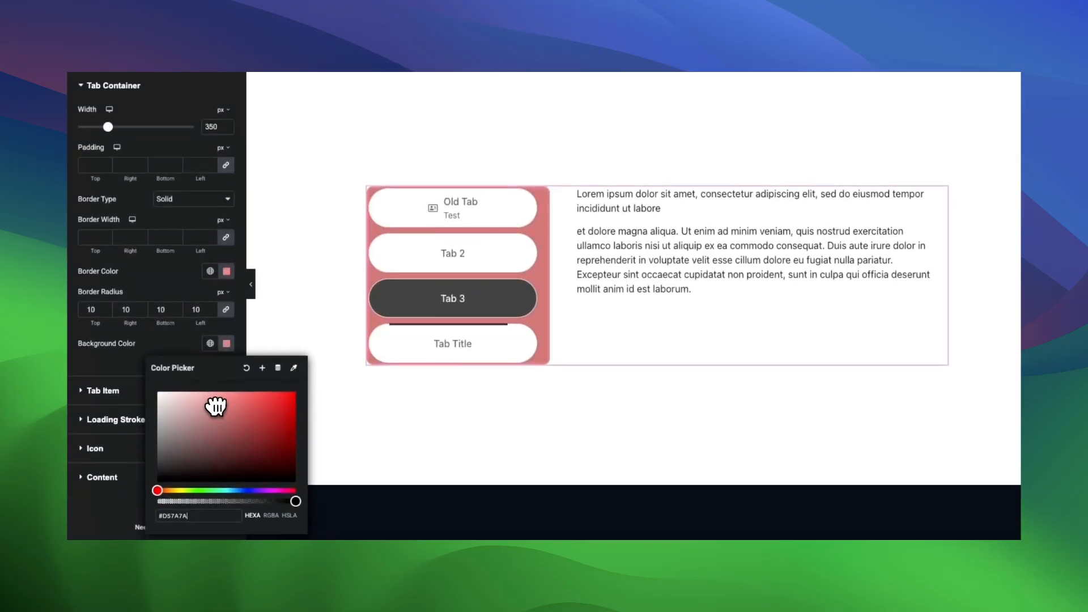
click(138, 350)
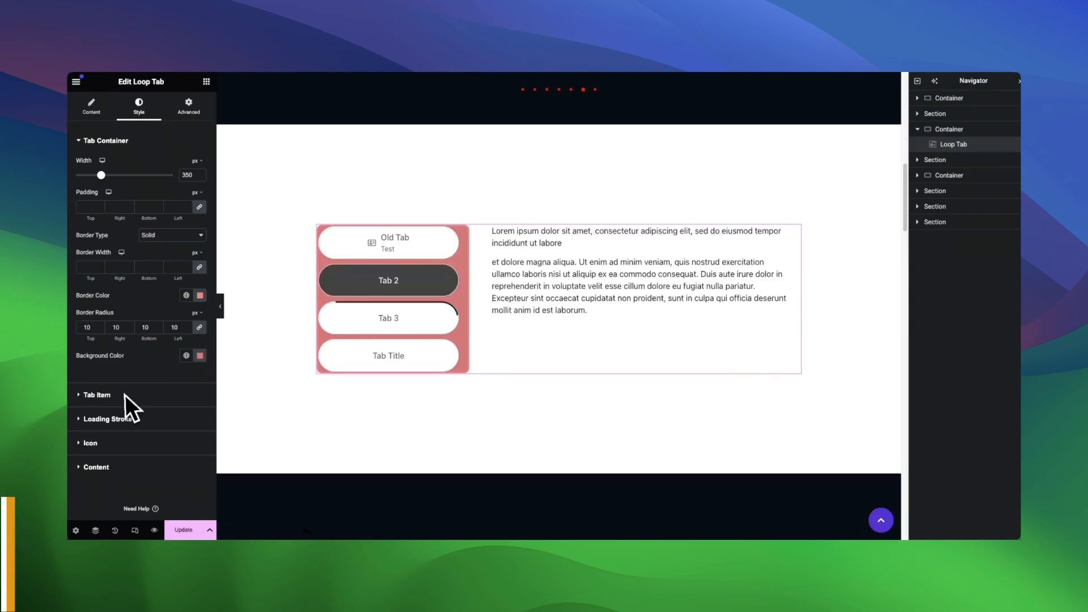
- Set the gap between the tab items to 49 px and clear their width value
click(125, 398)
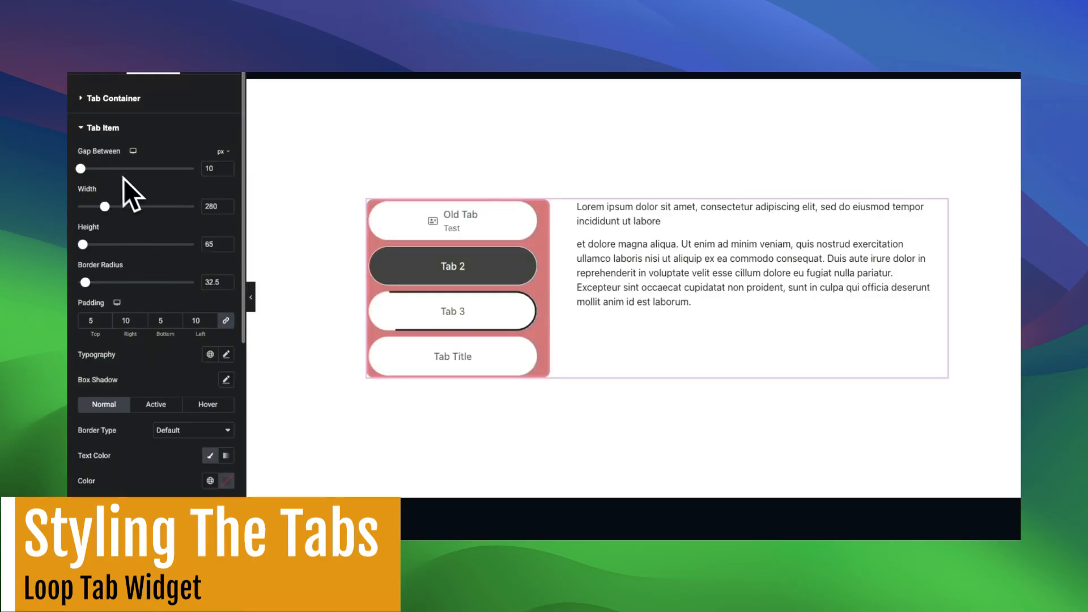
drag(81, 169, 92, 169)
drag(105, 206, 110, 211)
double_click(211, 207)
key(BackSpace)
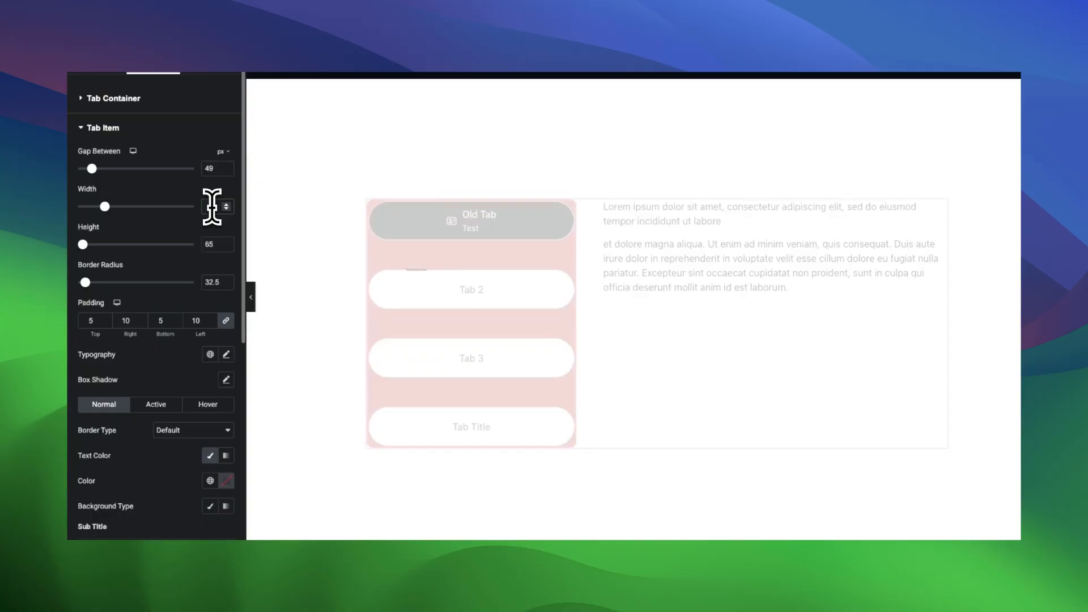
- Set the tab items' border radius to 69, try a height of 110, and clear the height and gap values
drag(83, 244, 92, 245)
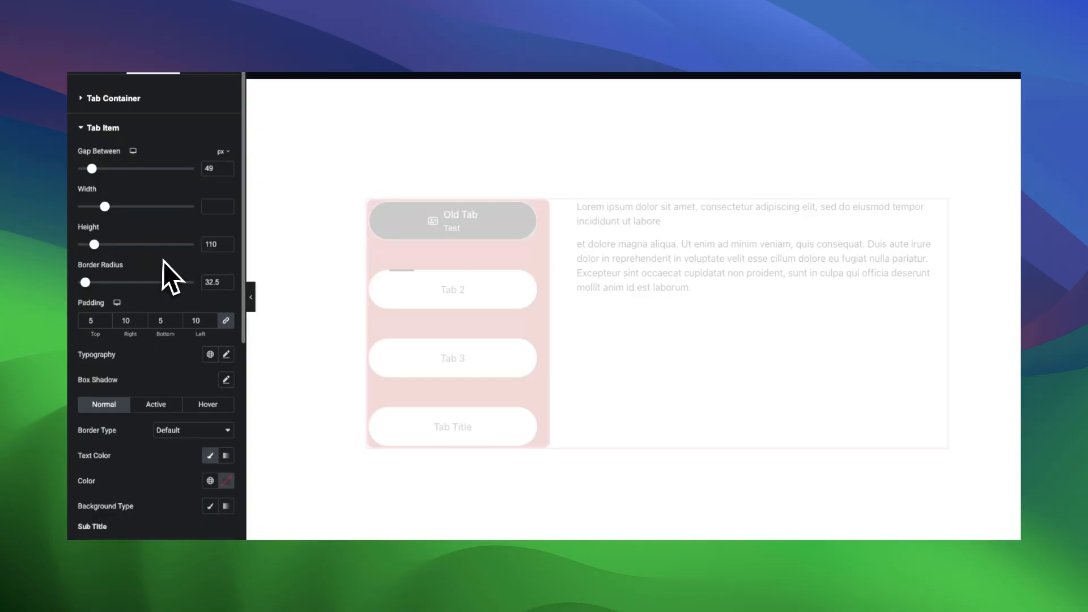
drag(85, 283, 93, 283)
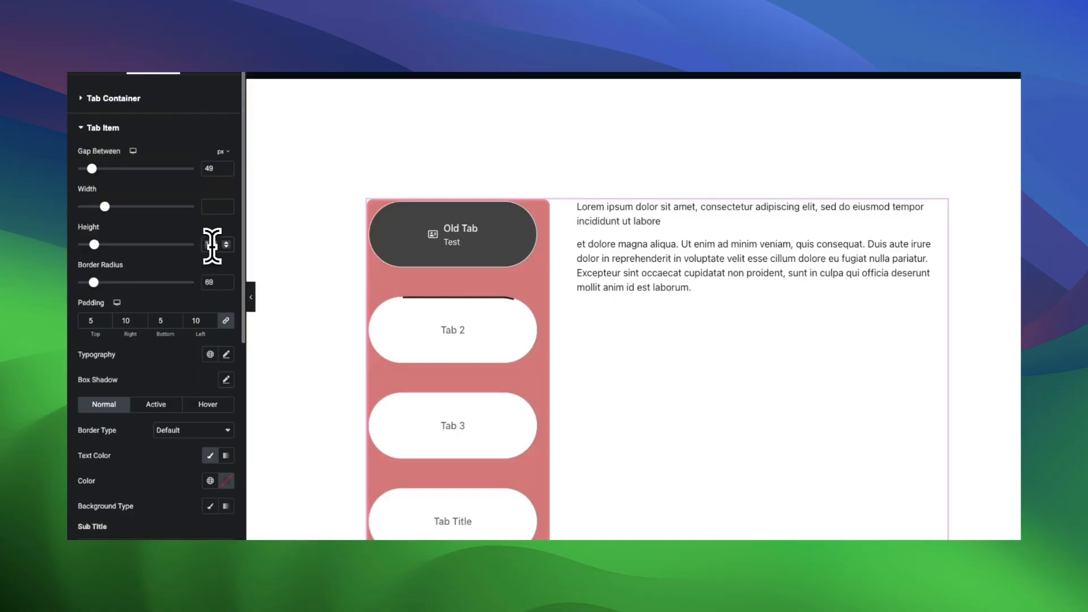
key(BackSpace)
double_click(208, 168)
key(BackSpace)
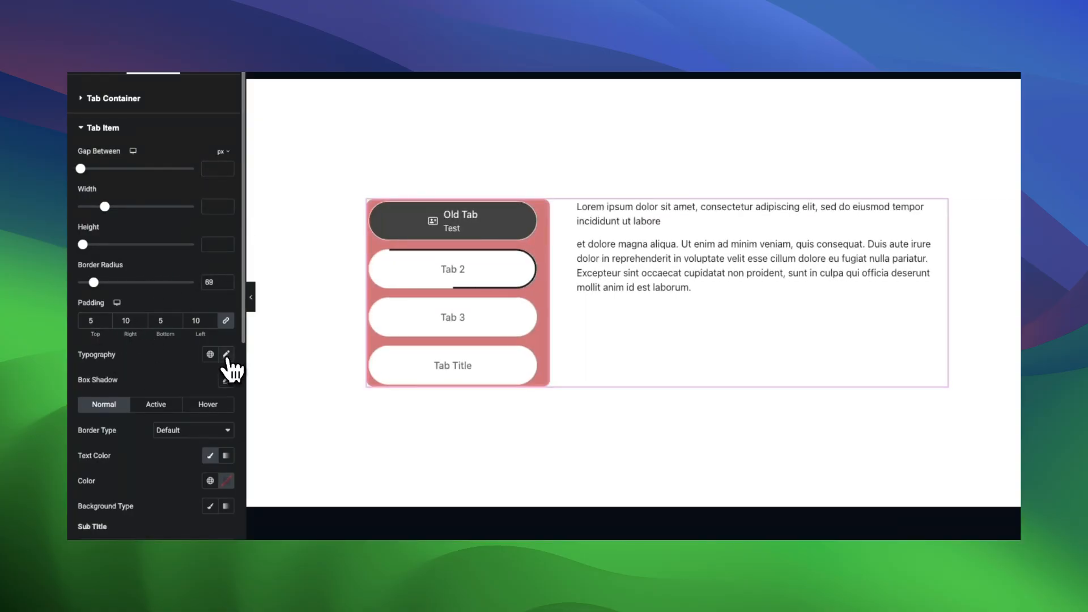
- Set the tab items' typography size to 22 px and view their hover style options
click(226, 354)
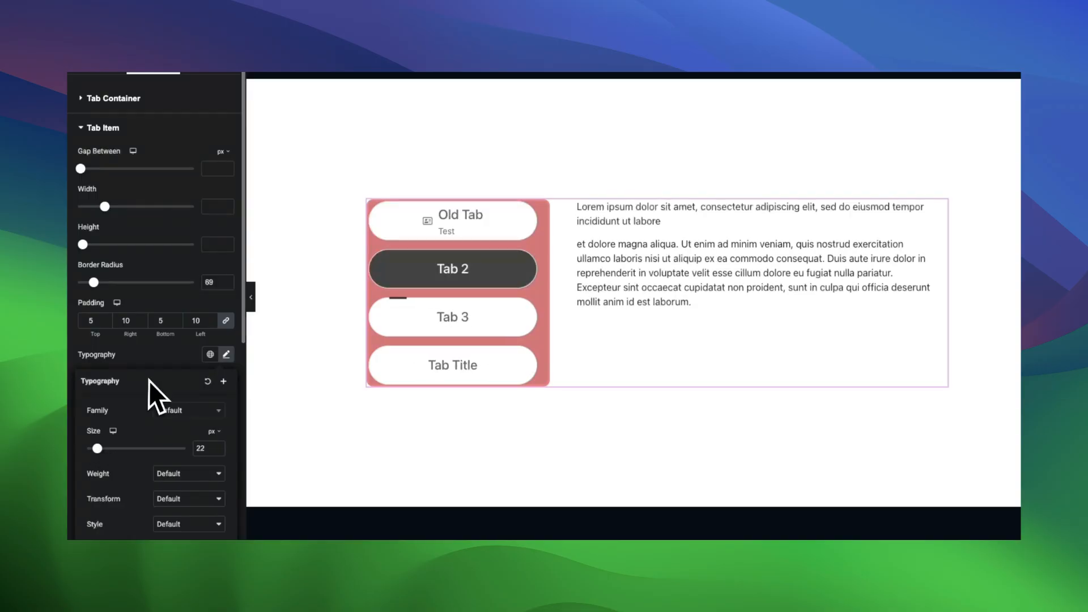
click(151, 362)
click(212, 405)
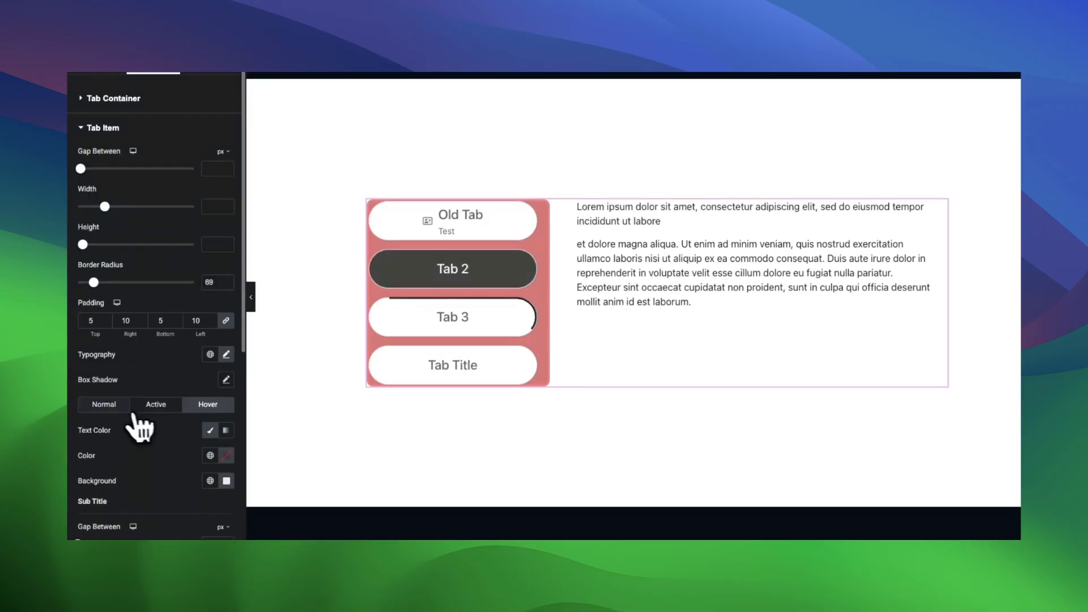
- Set the tab items' normal-state background color to #FFAFAF
click(108, 404)
scroll(190, 436, down, 2)
scroll(216, 459, down, 1)
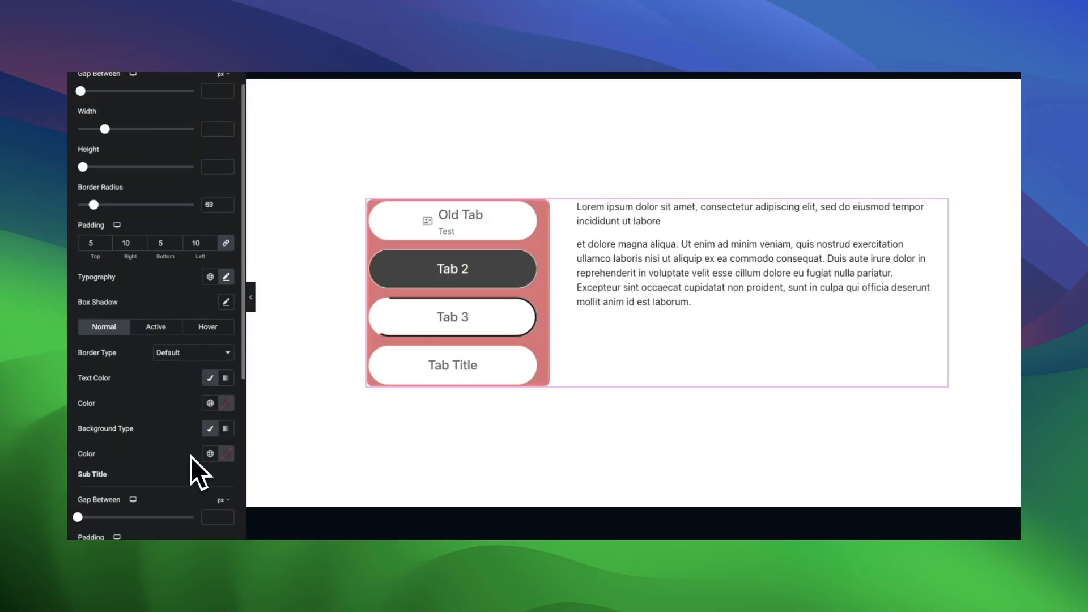
click(225, 454)
drag(216, 345, 202, 299)
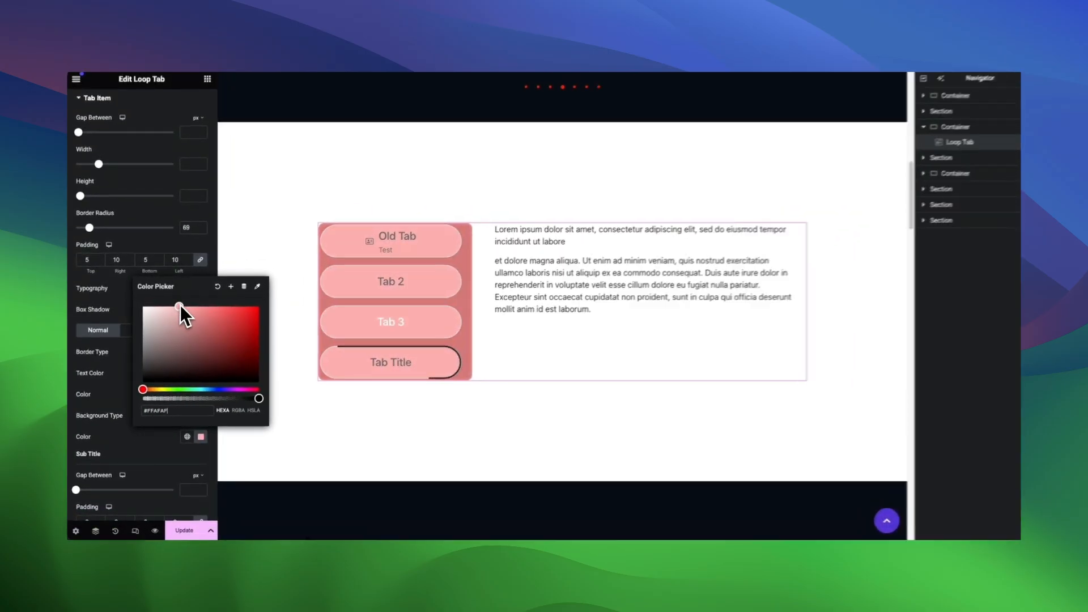
click(145, 448)
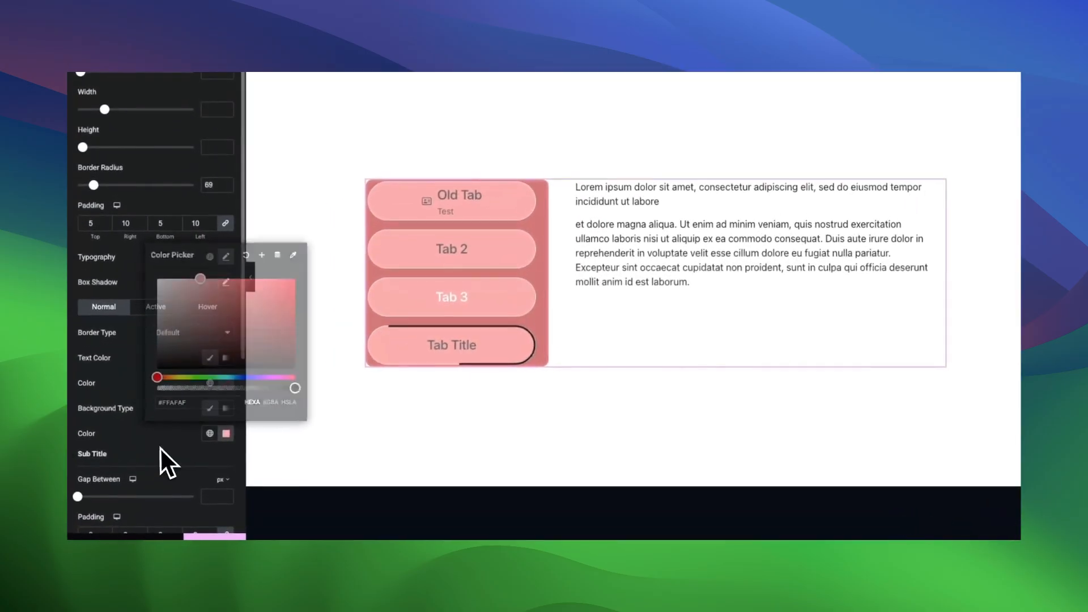
- Set the subtitle's gap to 0 px and try #B86E6E as its normal text color
scroll(142, 443, down, 4)
drag(93, 362, 78, 364)
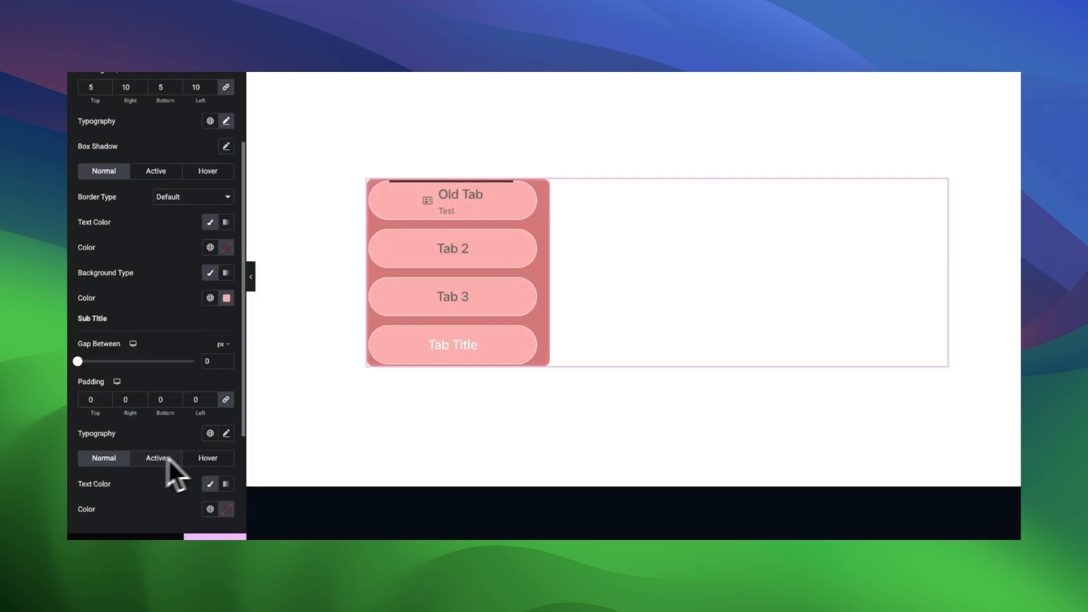
click(226, 509)
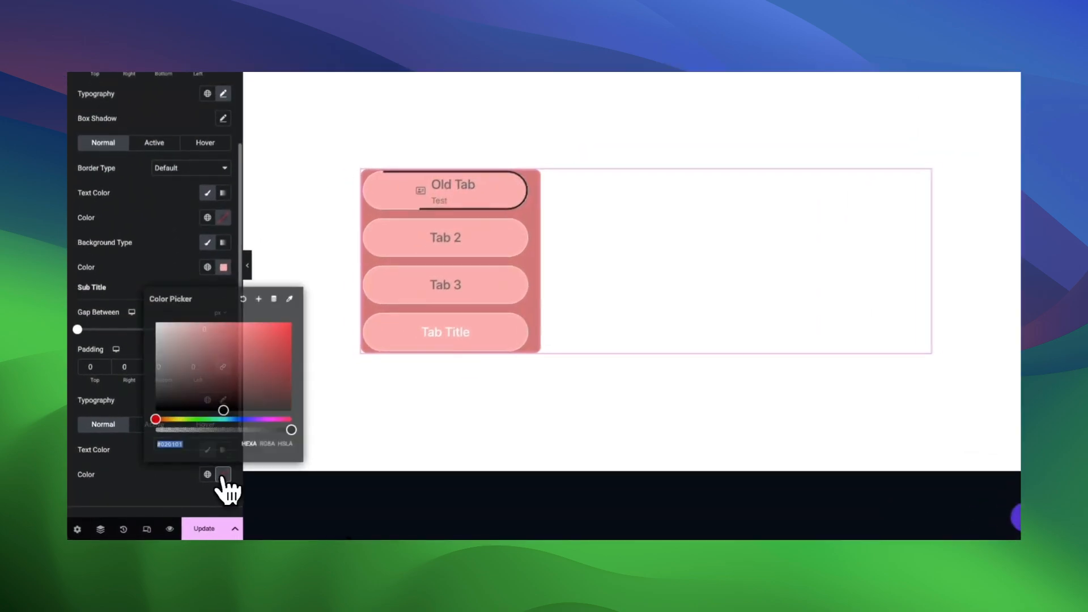
click(209, 346)
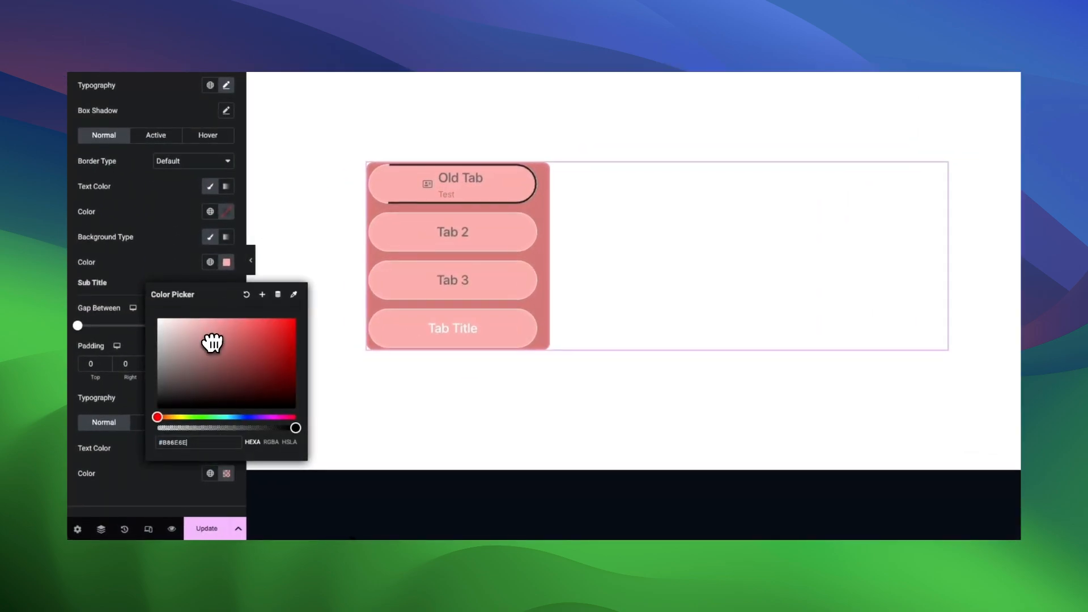
click(124, 473)
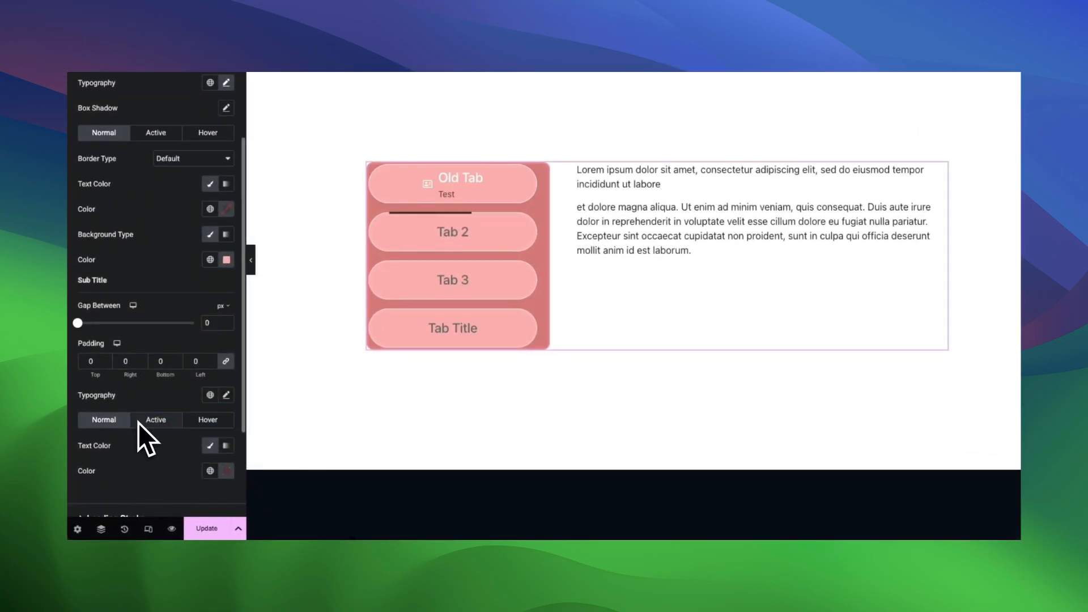
scroll(147, 434, down, 2)
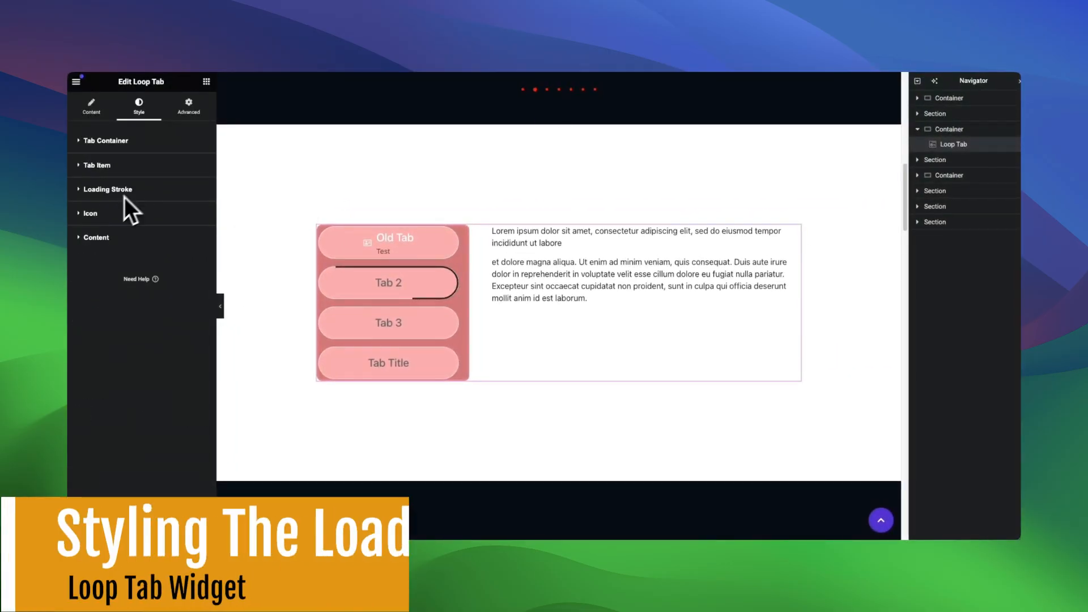
- Style the loading stroke with a thickness of 4, a red color and a horizontal position of 0
click(129, 192)
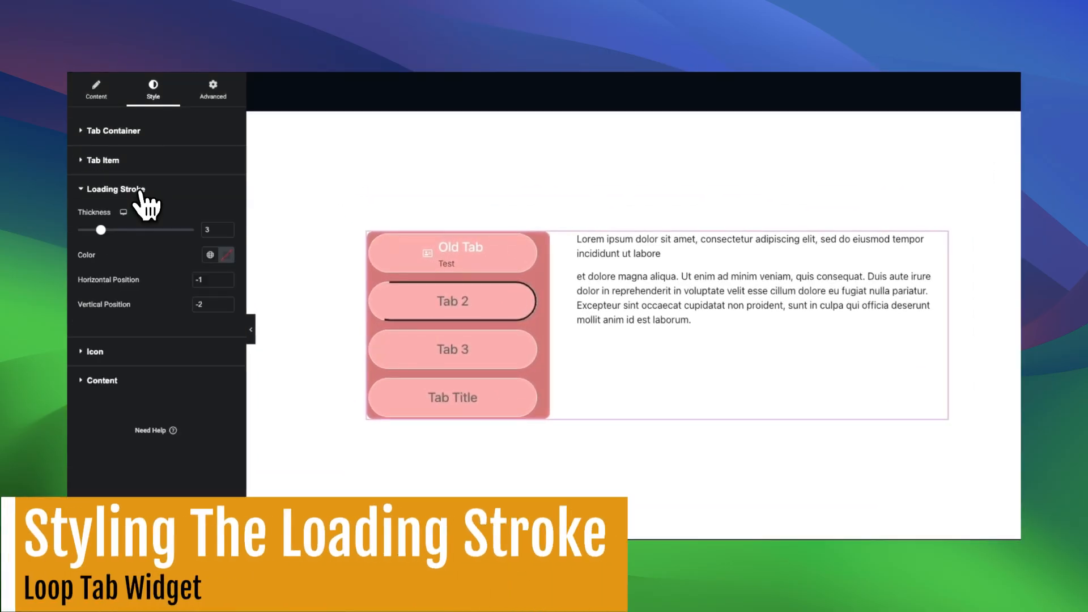
drag(102, 231, 125, 231)
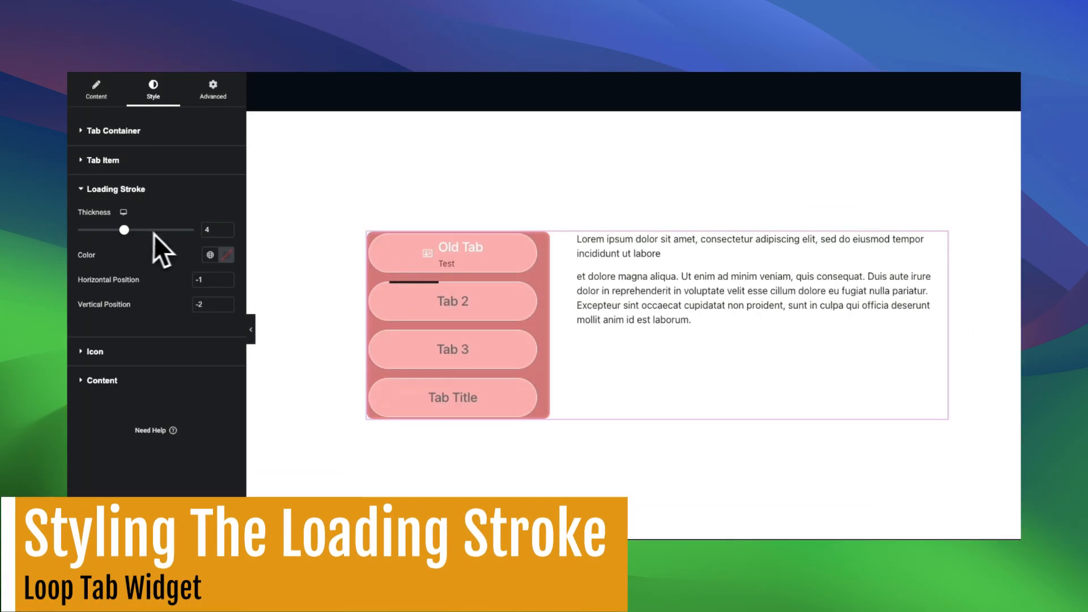
click(225, 258)
drag(250, 325, 238, 305)
click(171, 259)
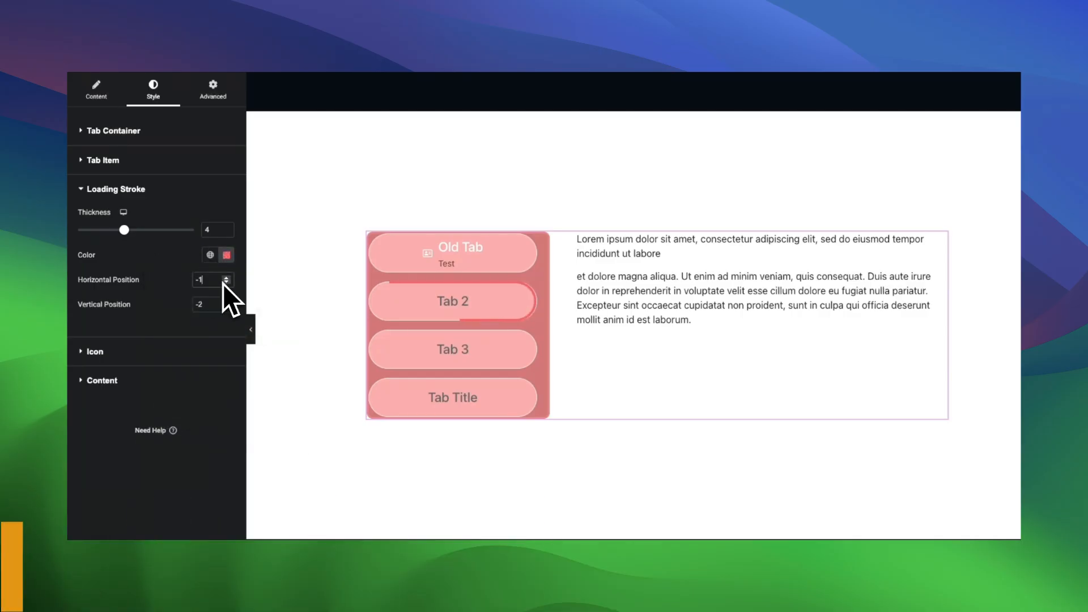
click(227, 278)
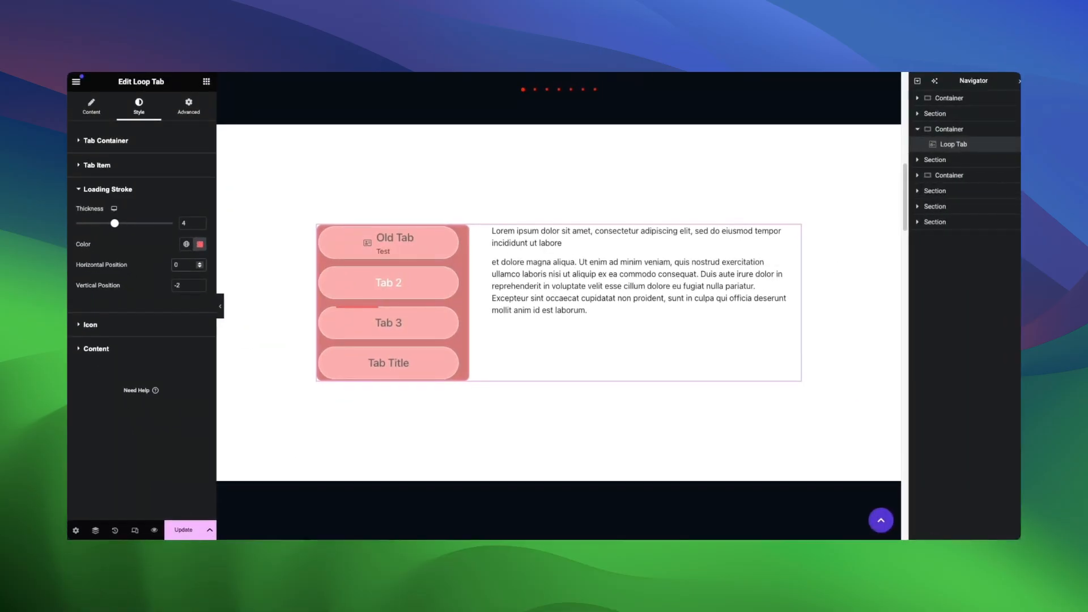
- Set the tab icon size to 33 px, its gap to 57 px and its normal color to black
click(139, 328)
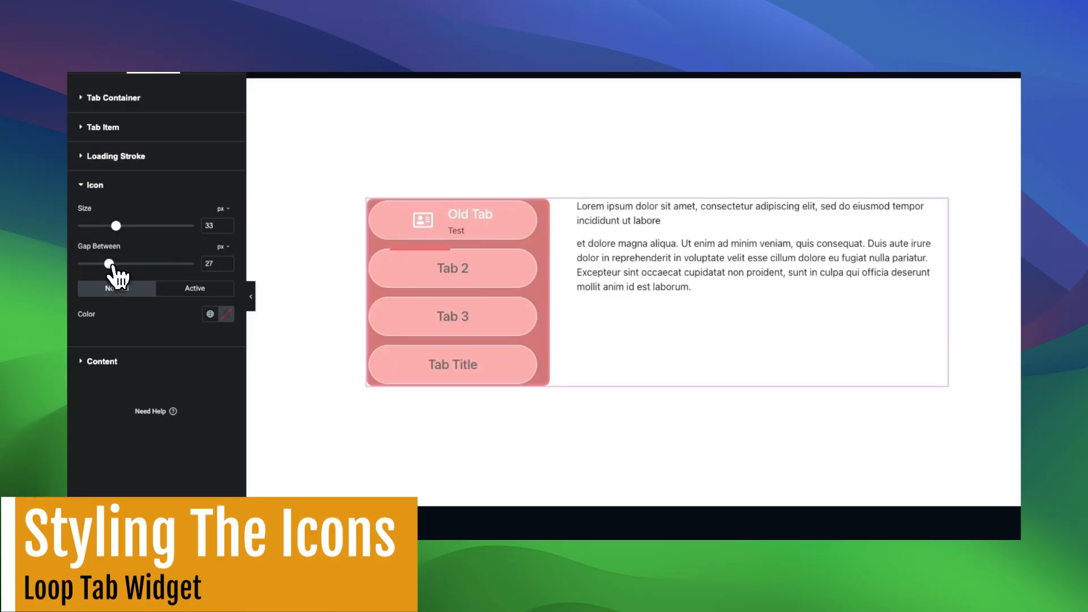
click(226, 314)
click(194, 288)
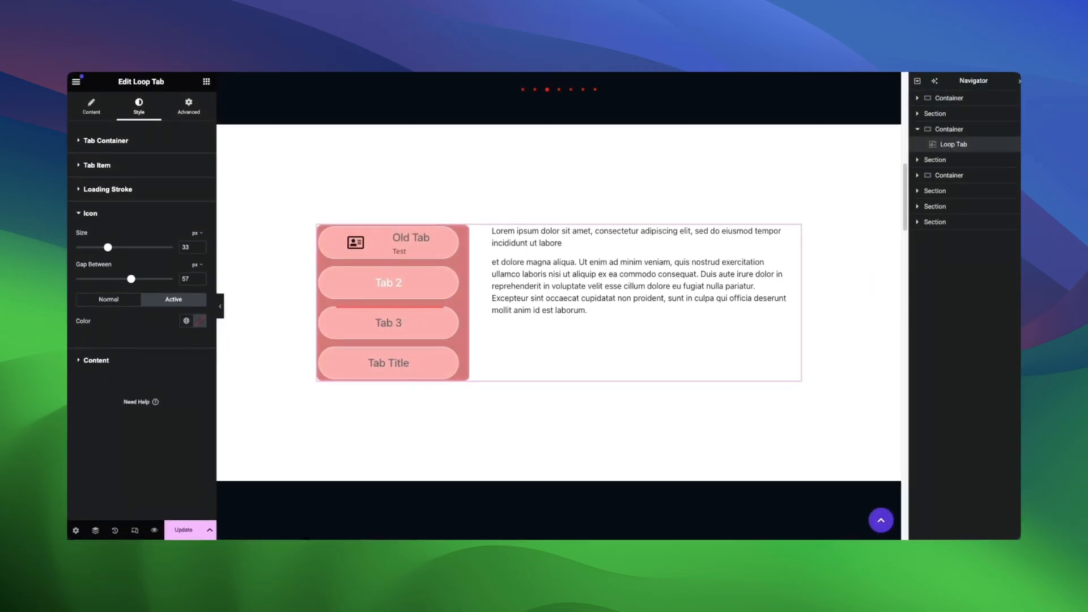
- Give the tab content 10 px padding on all sides and a solid border with a 10 px radius
click(96, 360)
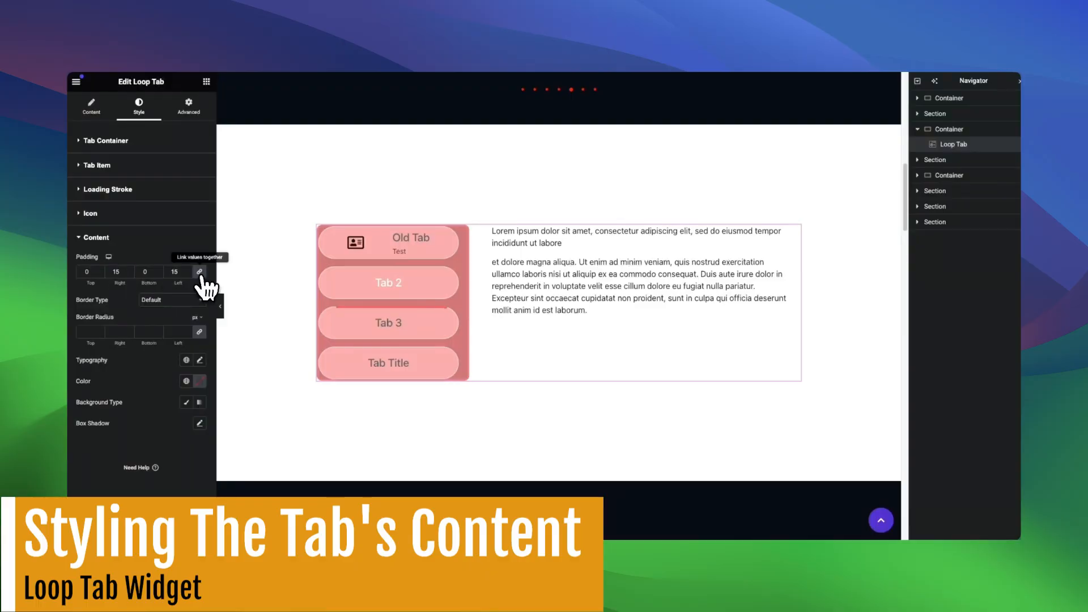
click(199, 273)
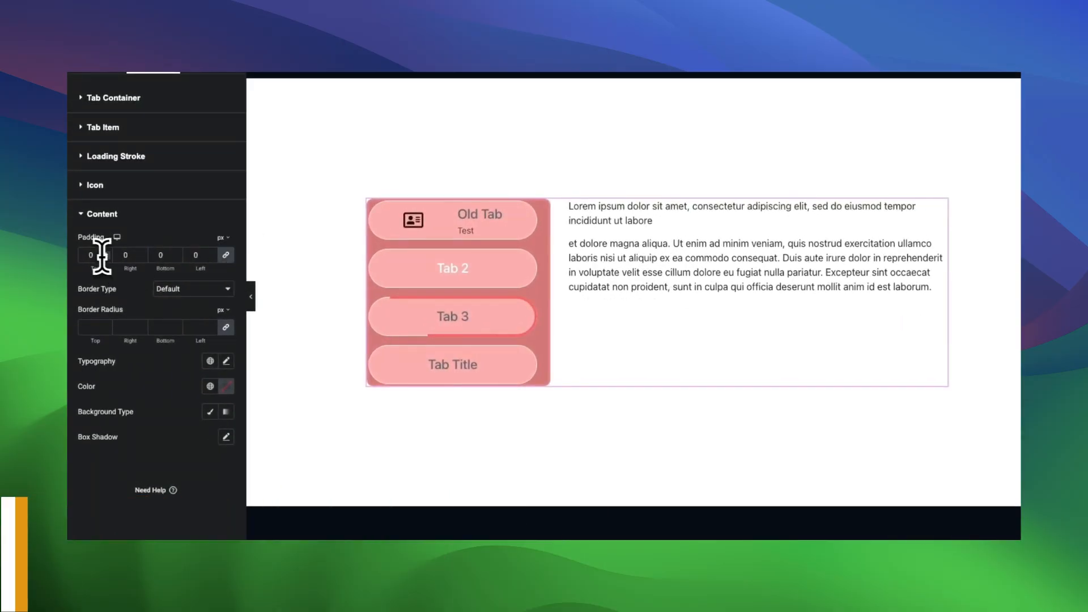
click(89, 255)
text(1)
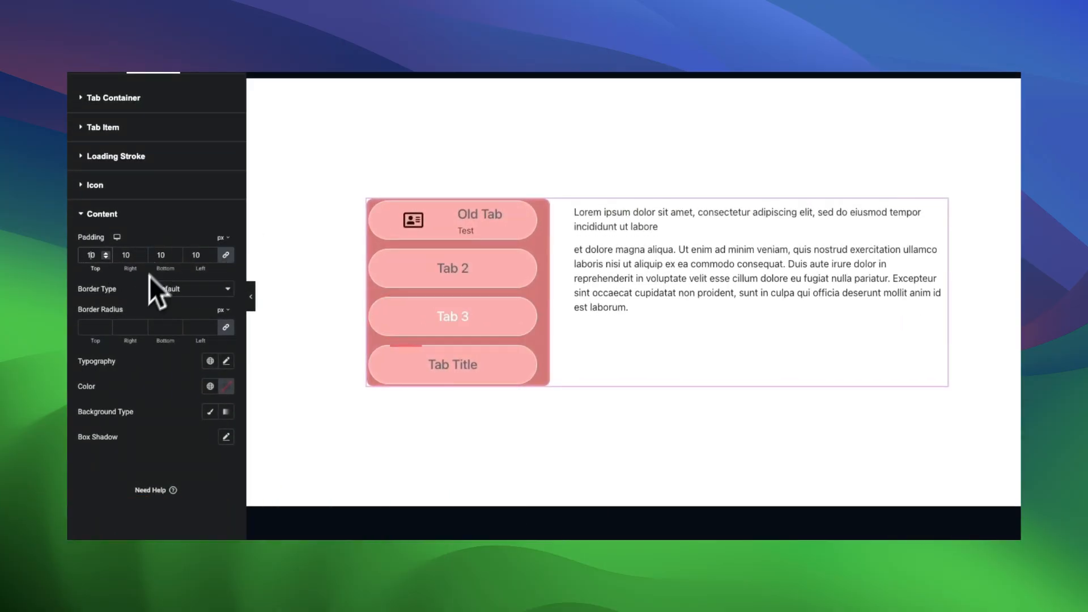
click(182, 304)
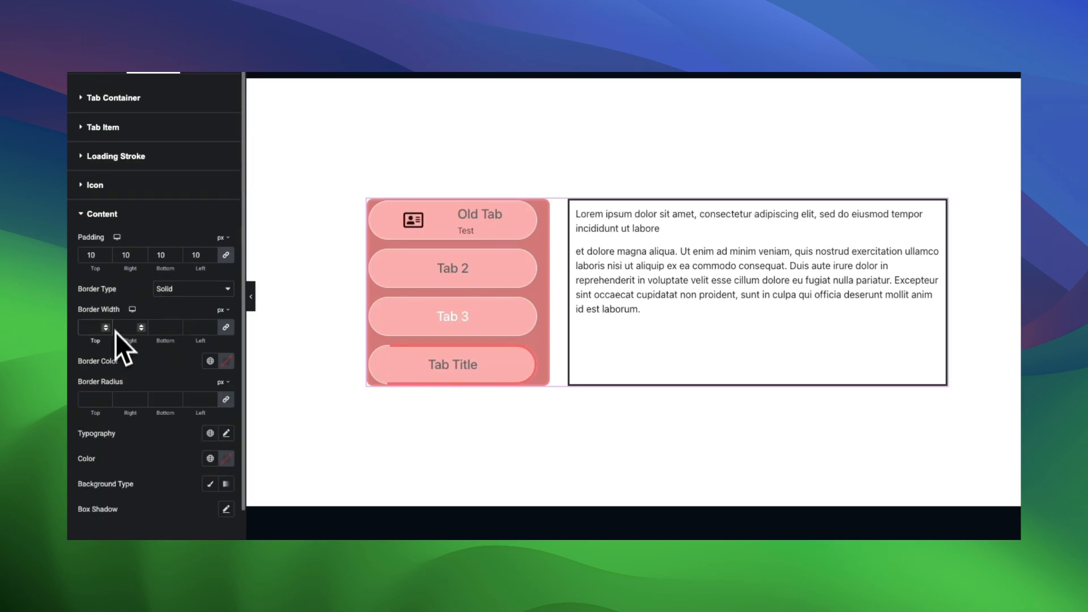
click(100, 400)
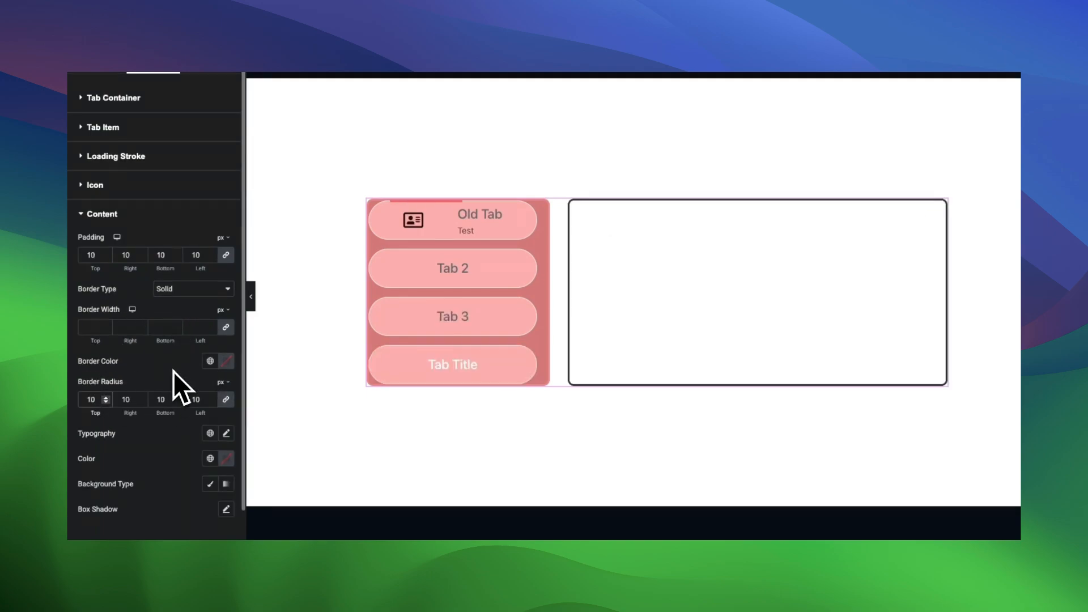
- Try a typography size of 42 px for the tab content, and reset it to the default
click(200, 420)
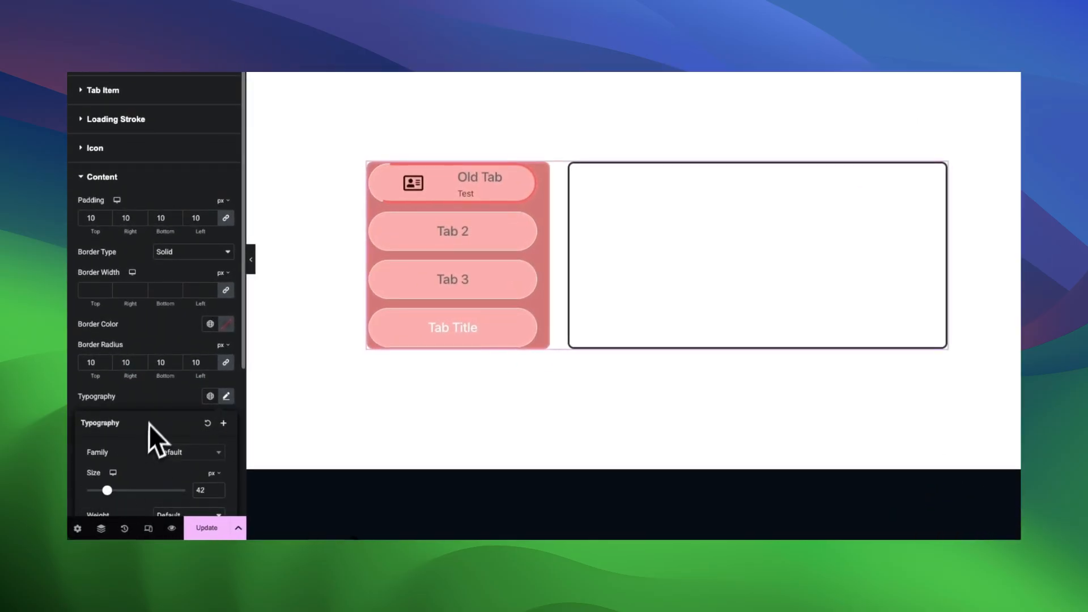
click(154, 402)
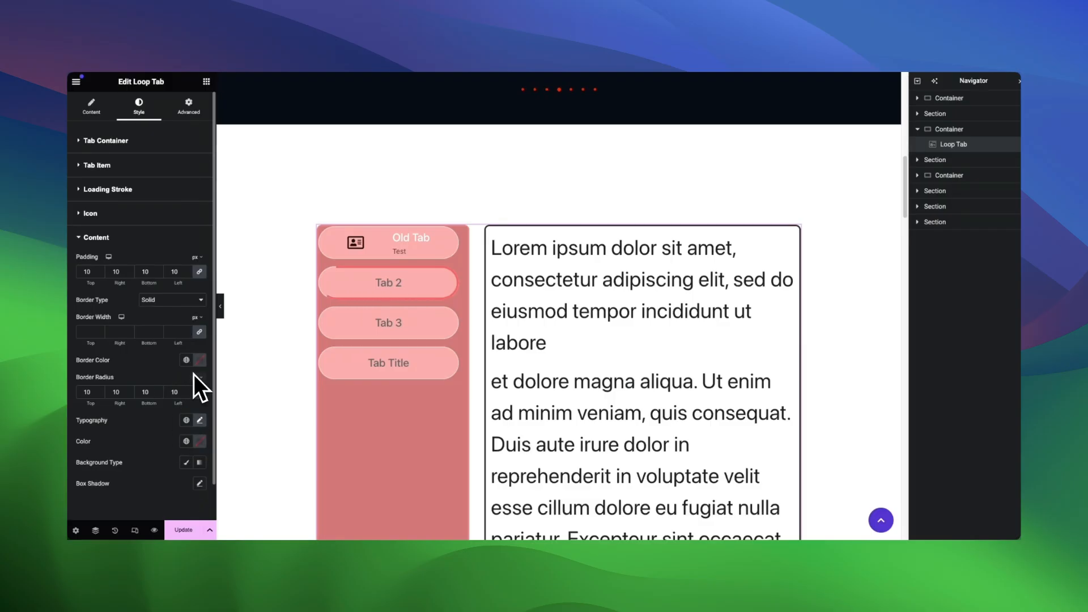
click(199, 420)
click(186, 442)
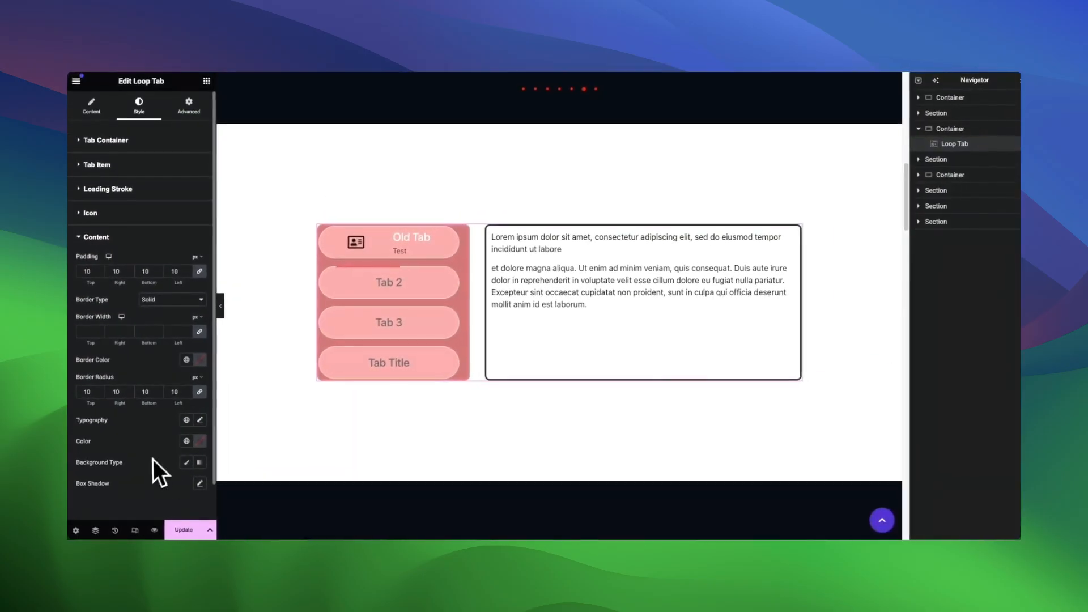
- Give the tab content a classic background in a muted red color
click(209, 446)
scroll(213, 452, down, 3)
click(226, 340)
mouse_move(227, 409)
mouse_down()
mouse_move(222, 418)
mouse_move(221, 404)
mouse_up()
click(176, 348)
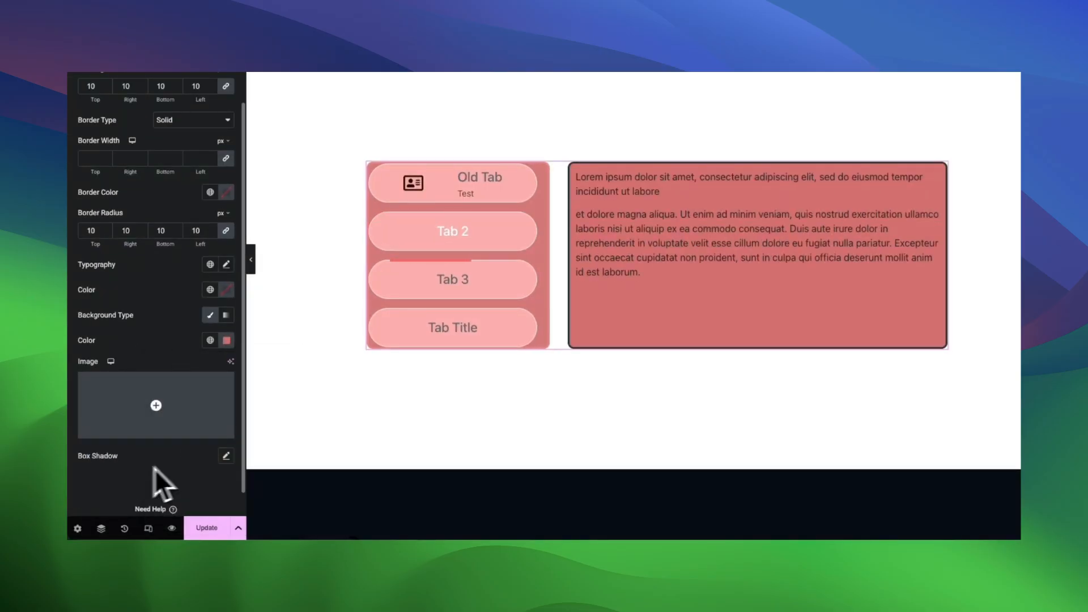
- Add a box shadow to the tab content
click(226, 456)
scroll(176, 426, down, 3)
click(172, 333)
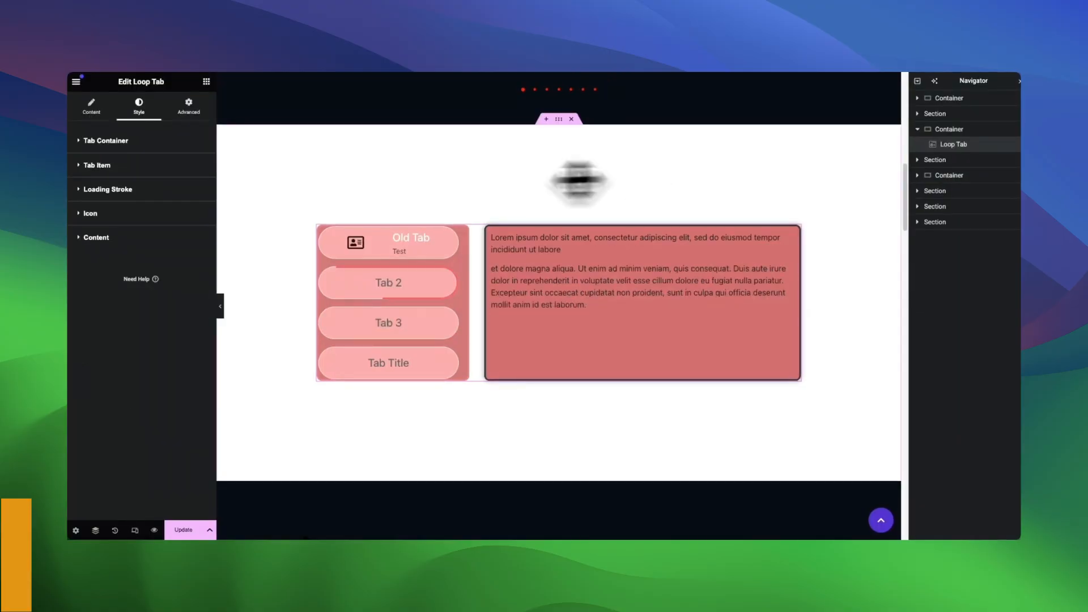
- Set the full container background of the Old Tab item to the dark navy color #151524
click(92, 106)
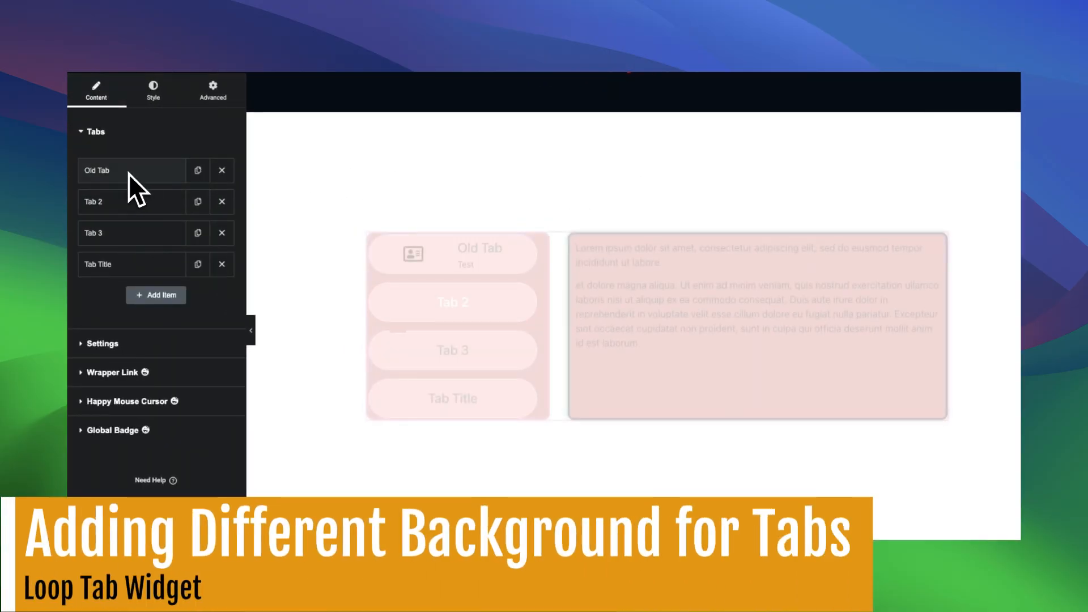
click(128, 173)
scroll(159, 335, down, 5)
click(219, 465)
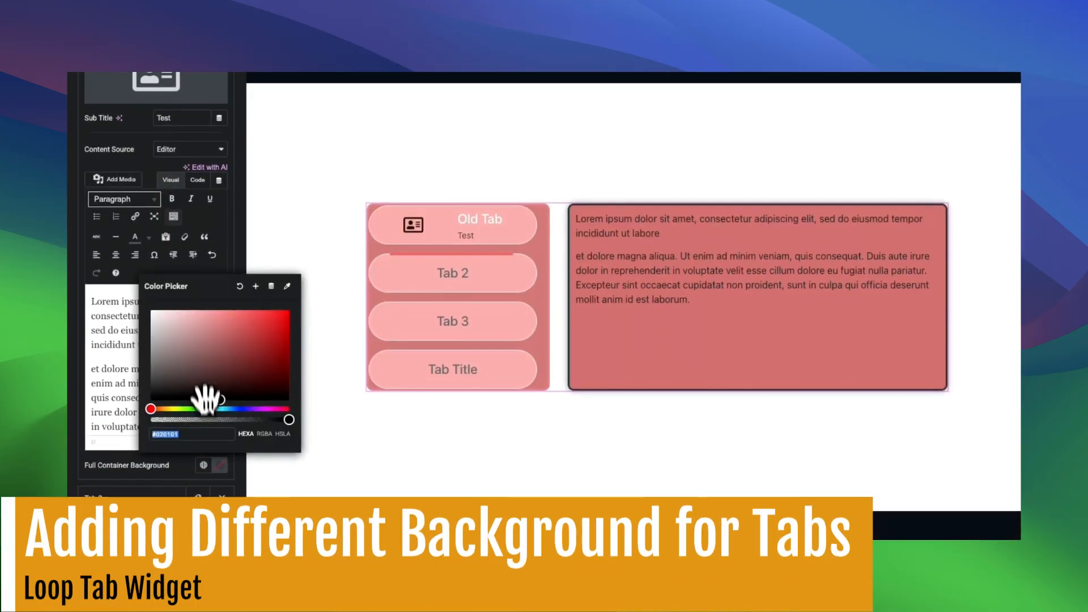
mouse_move(207, 400)
mouse_down()
mouse_move(202, 309)
mouse_move(195, 348)
mouse_move(209, 387)
mouse_up()
click(241, 408)
click(208, 381)
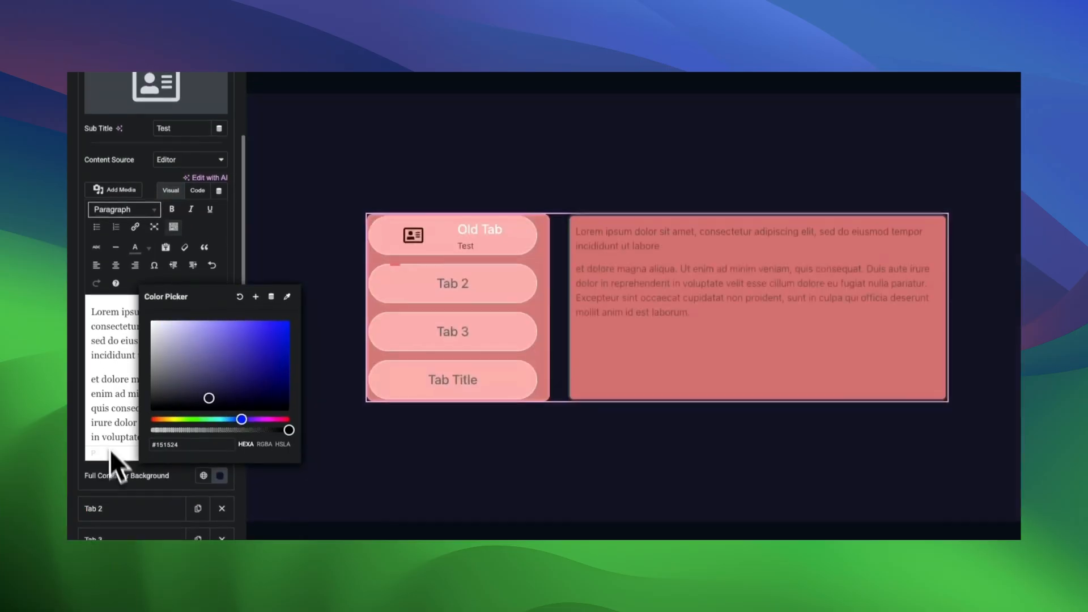
- Set the full container background of the Tab 2 item to the light orange color #E4B074
click(133, 497)
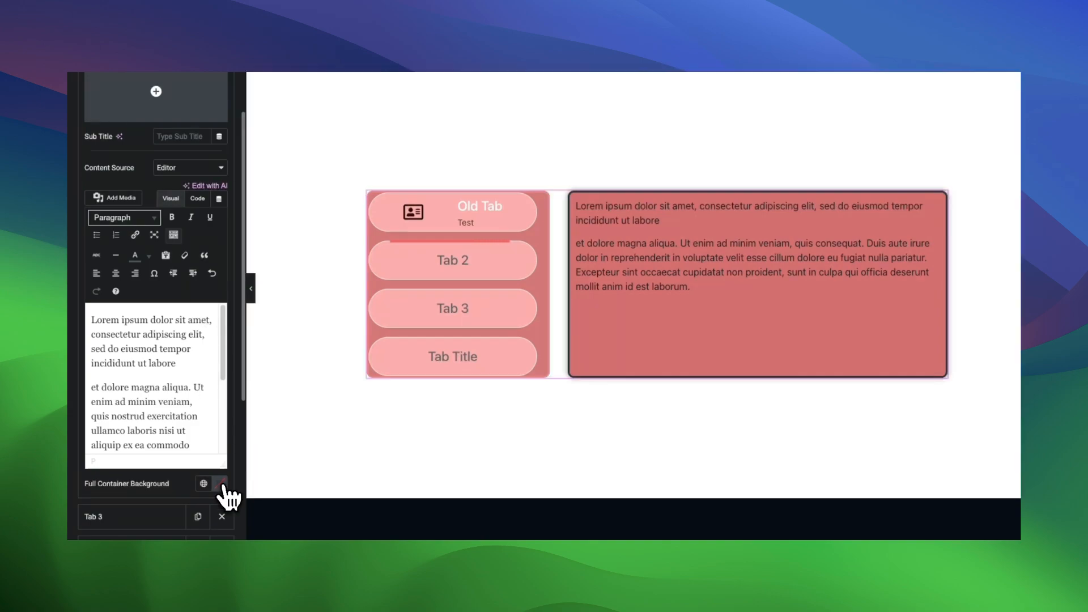
click(220, 484)
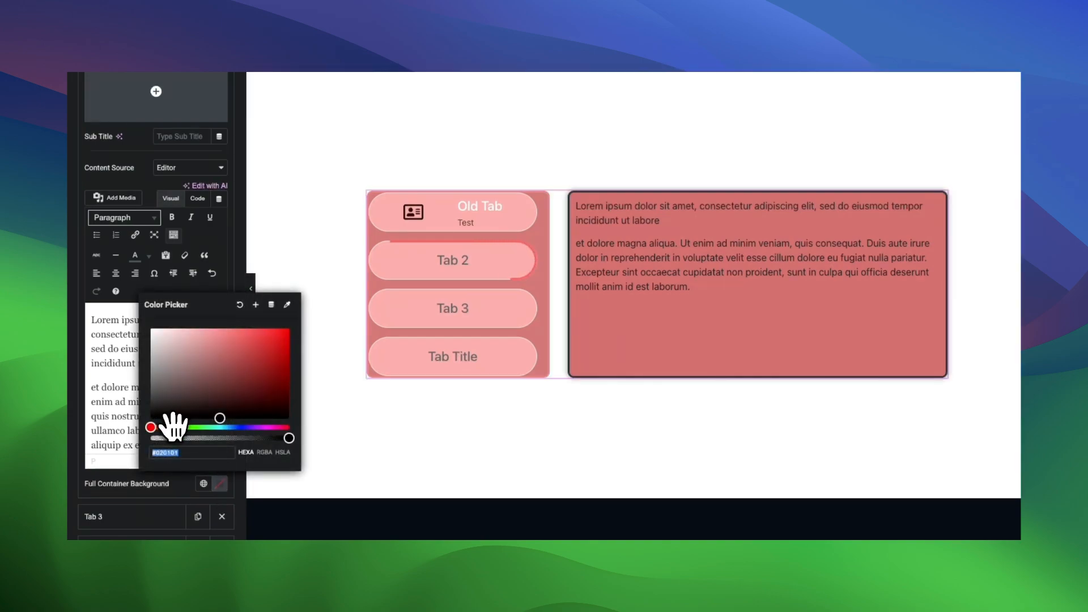
drag(167, 427, 164, 426)
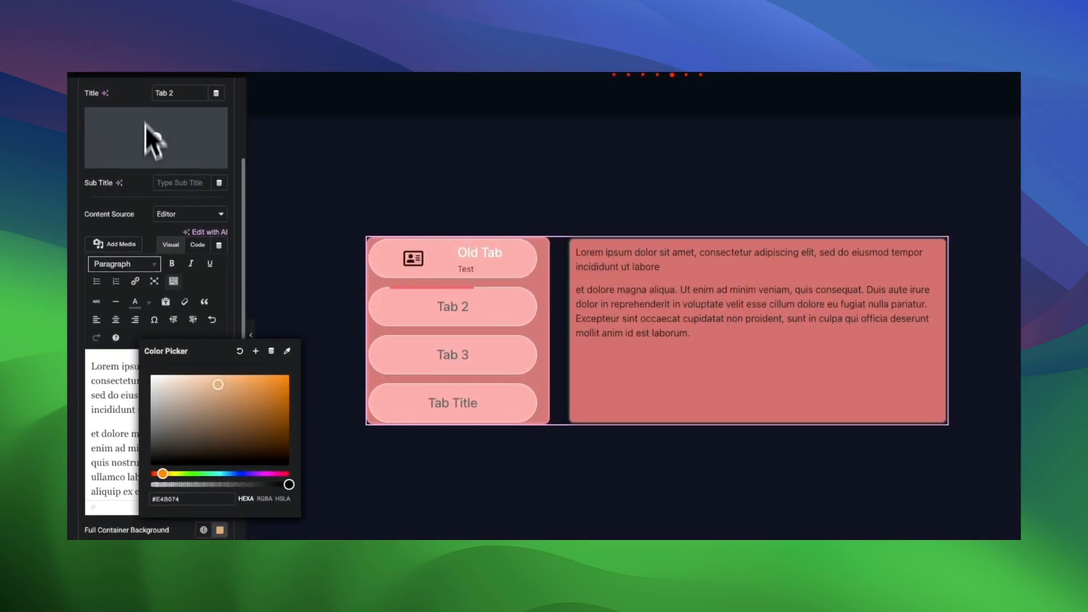
- Give the Tab 3 item a very dark green full container background
click(132, 496)
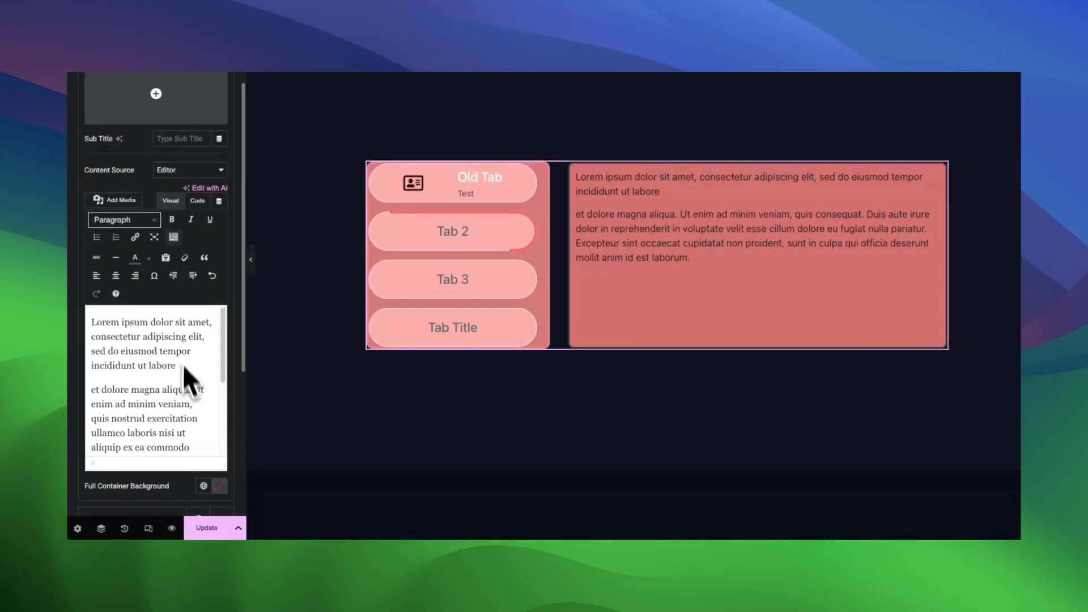
click(221, 487)
click(200, 429)
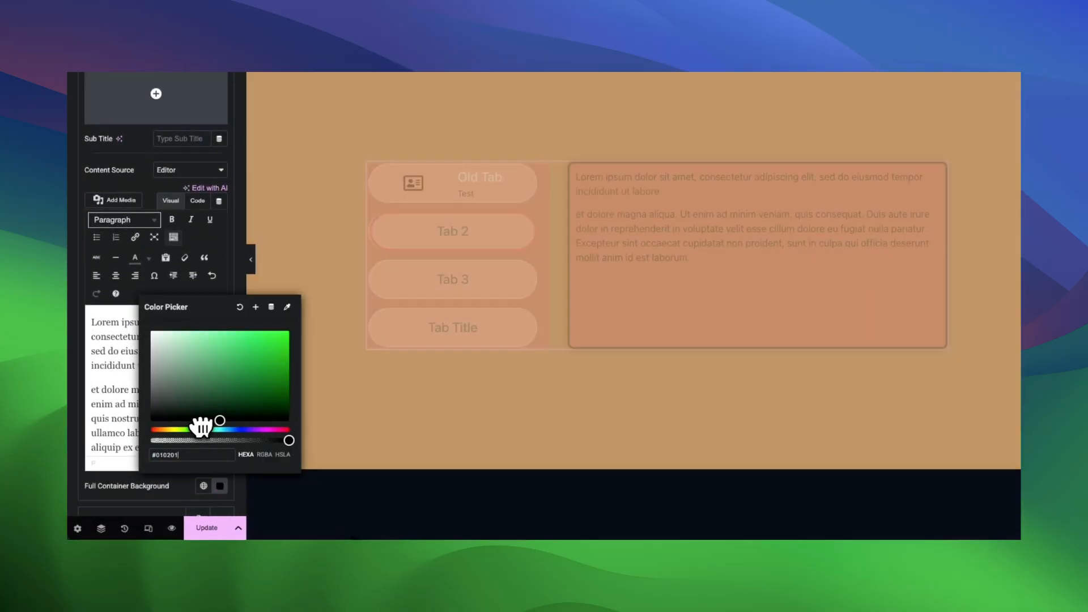
drag(220, 420, 236, 408)
- Enter "lorem ipsum...." as the editor content of the Tab Title item
click(147, 512)
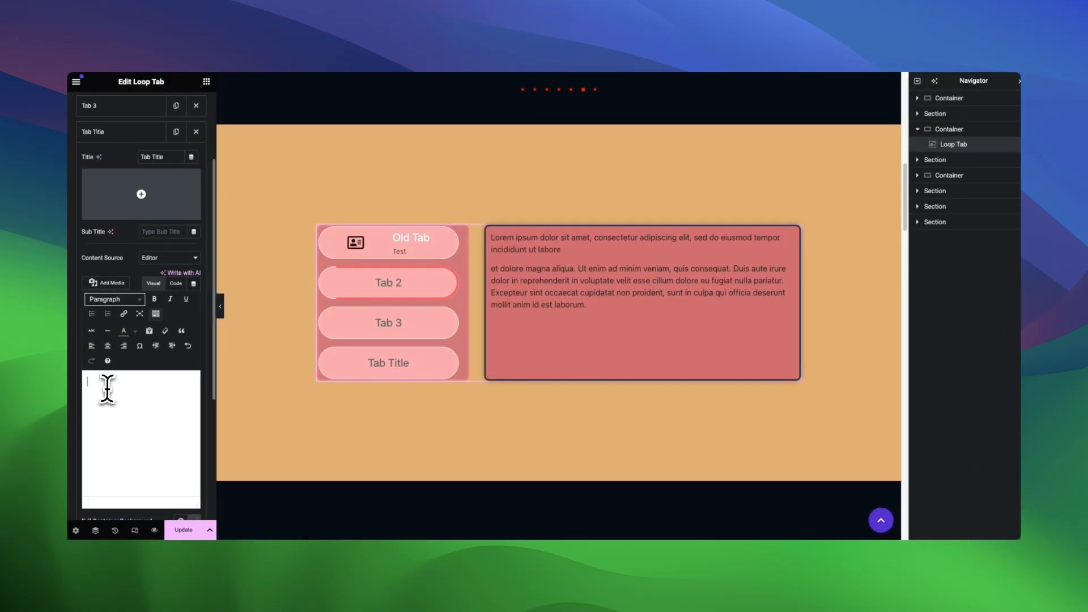
text(lorem ipsum)
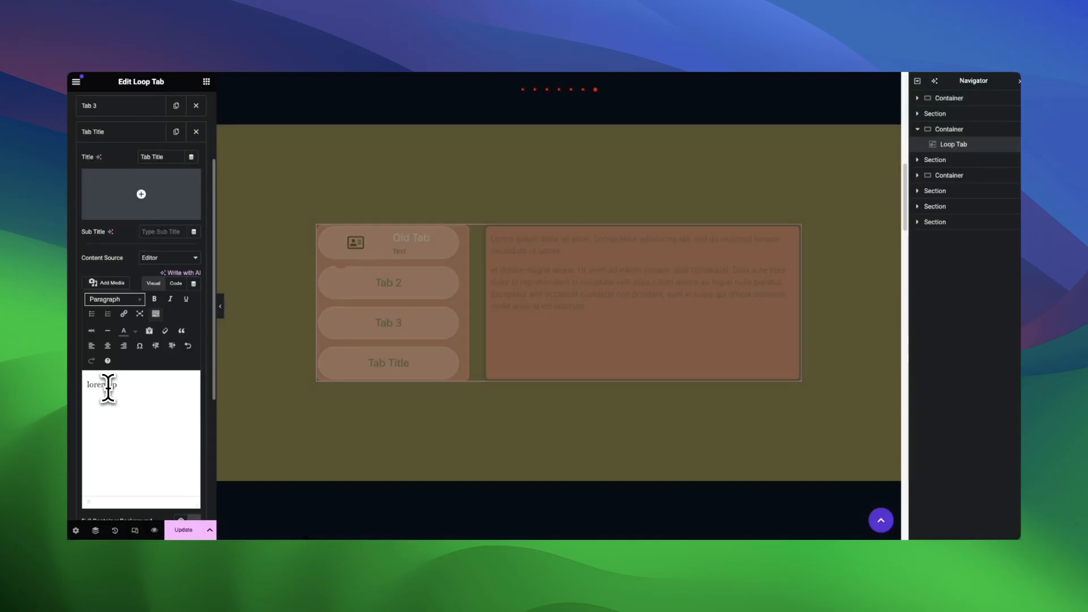
text(....)
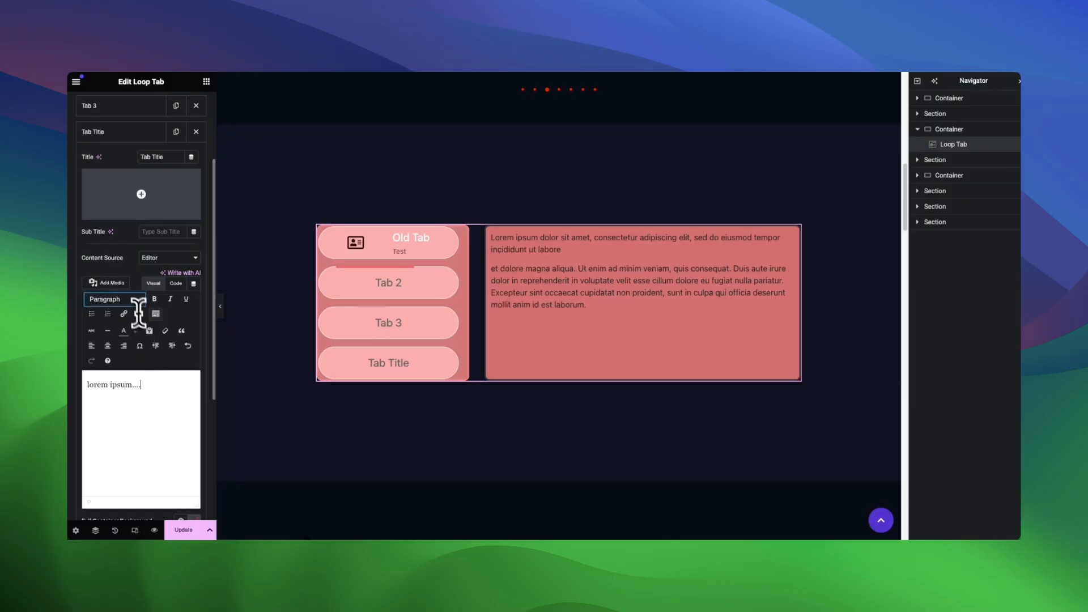
click(124, 134)
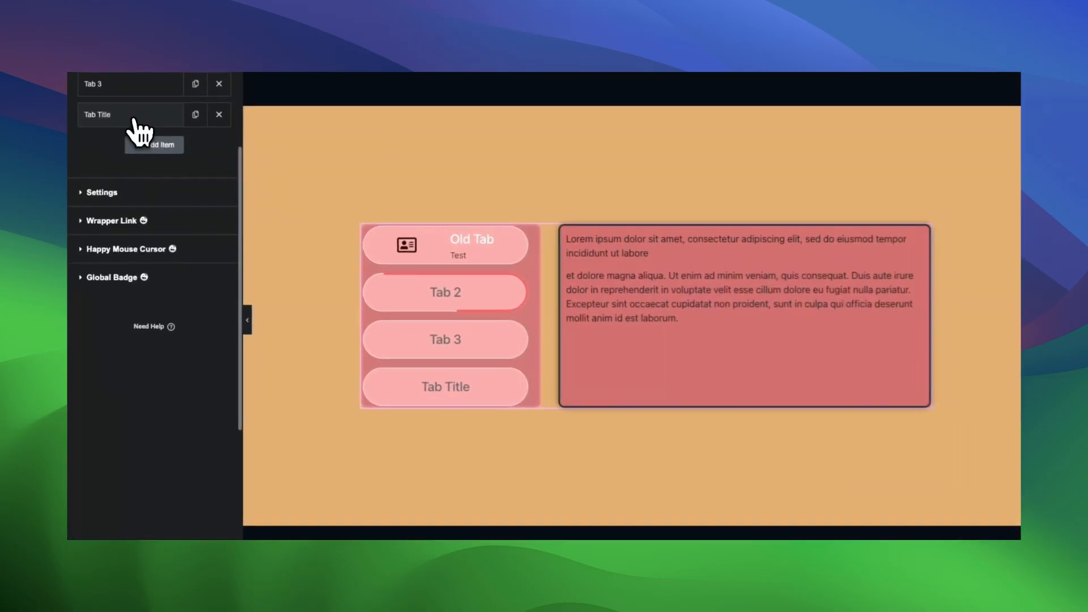
- Set the full container background of the Tab Title item to the dark purple color #1B0B25
click(136, 116)
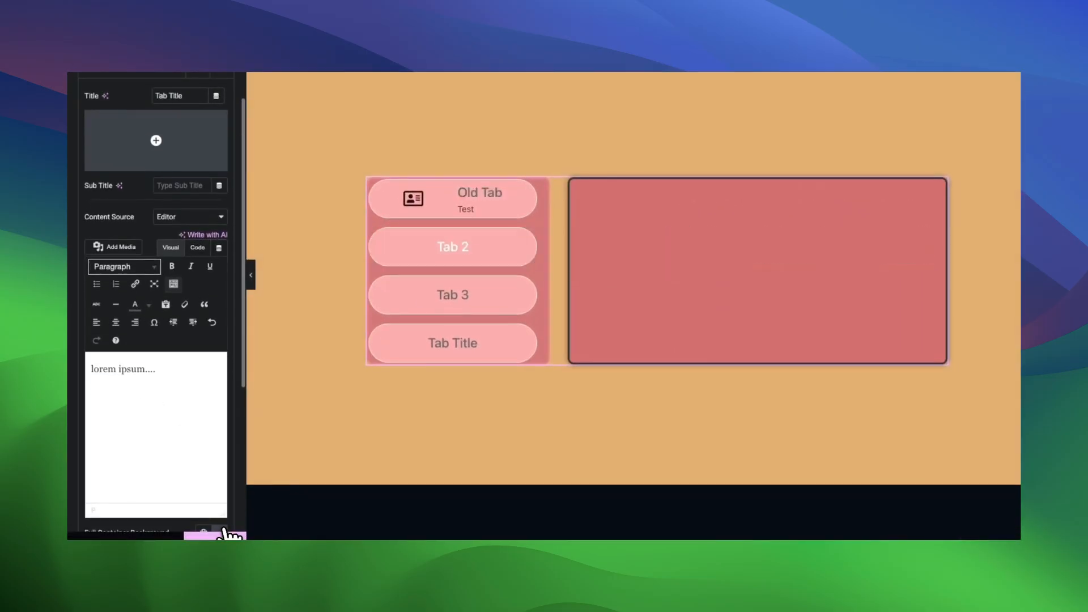
click(224, 529)
click(182, 477)
click(201, 451)
click(187, 478)
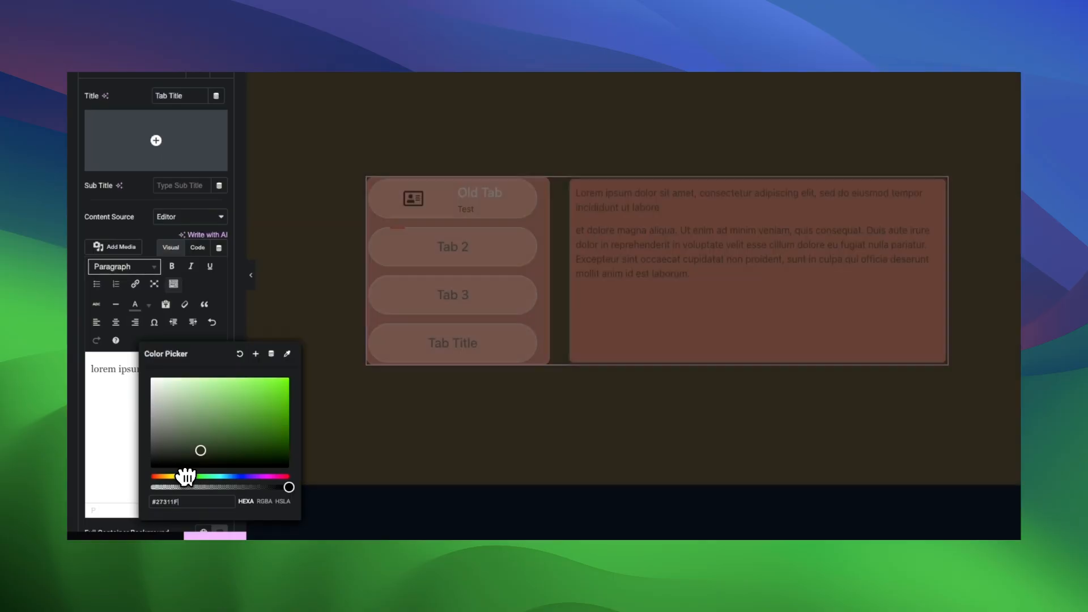
click(255, 477)
click(245, 449)
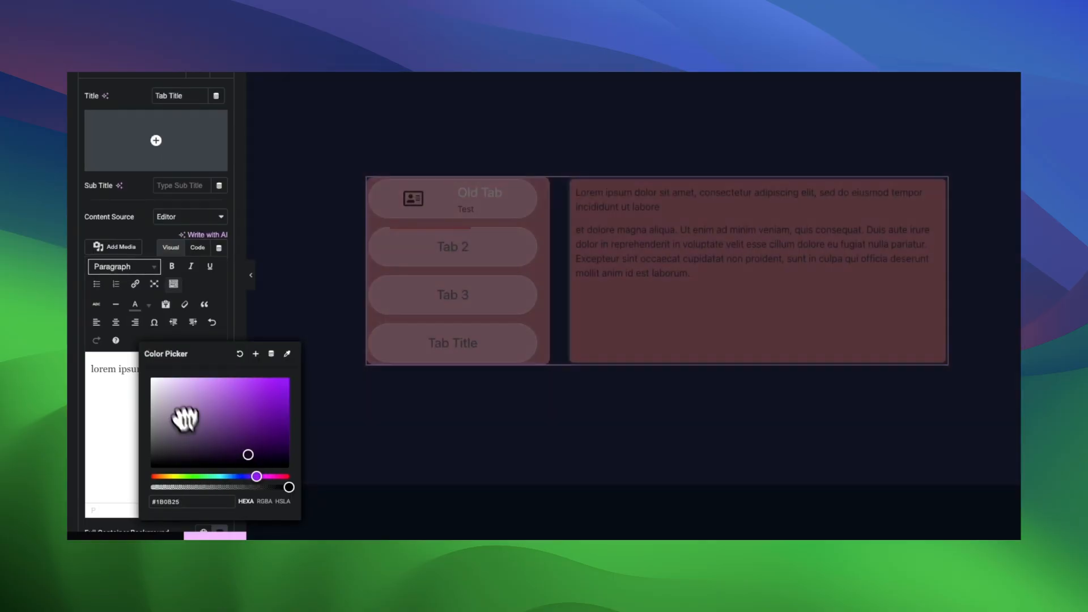
scroll(136, 203, up, 2)
click(127, 146)
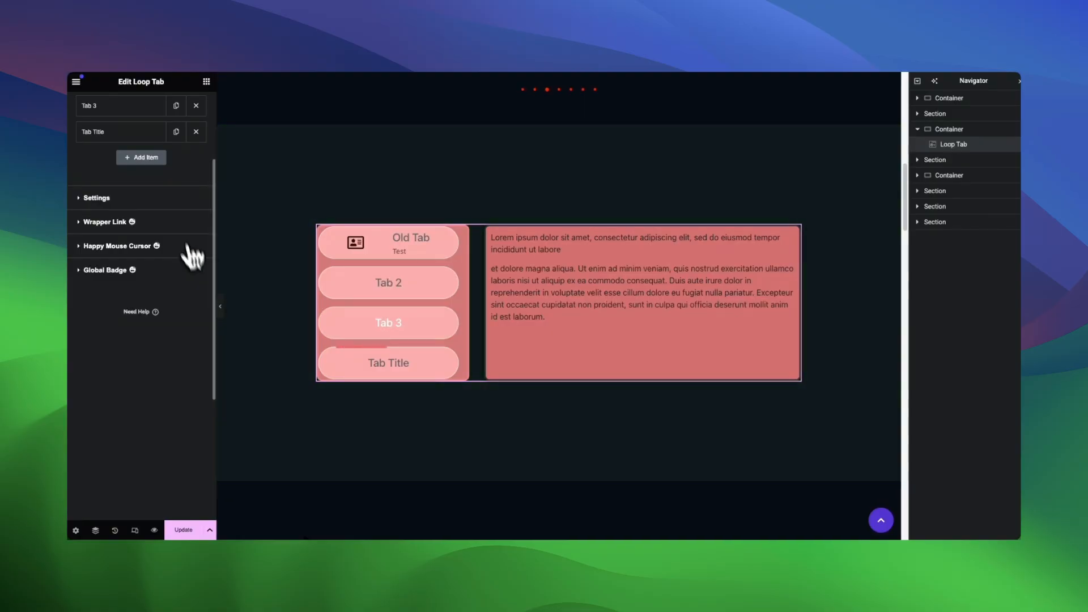
- Switch through Old Tab, Tab 2, Tab 3 and Tab Title in the preview to check their content and container backgrounds
scroll(187, 244, up, 3)
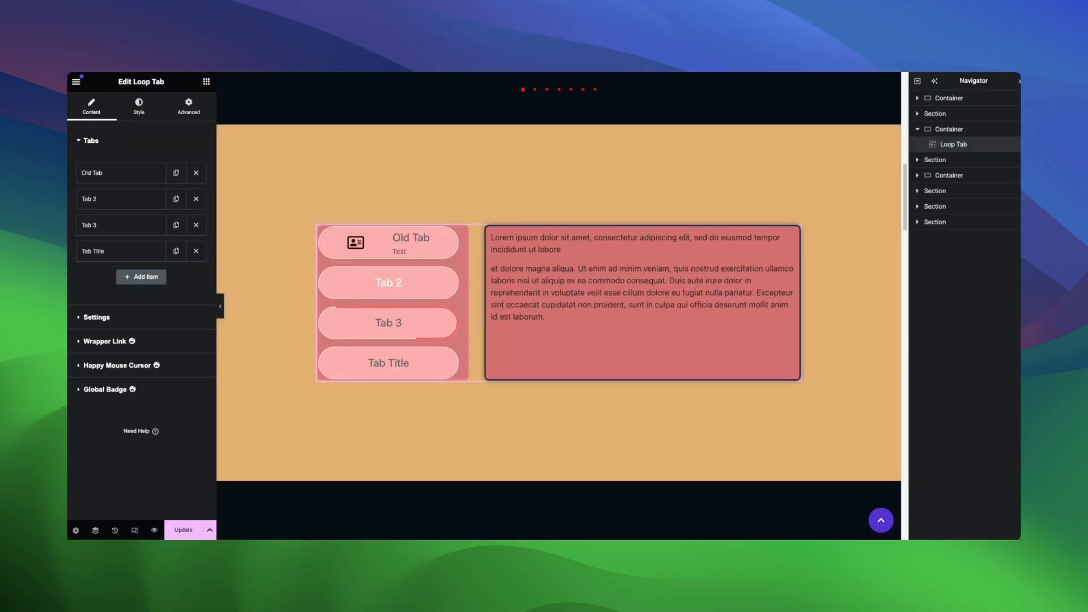
click(411, 246)
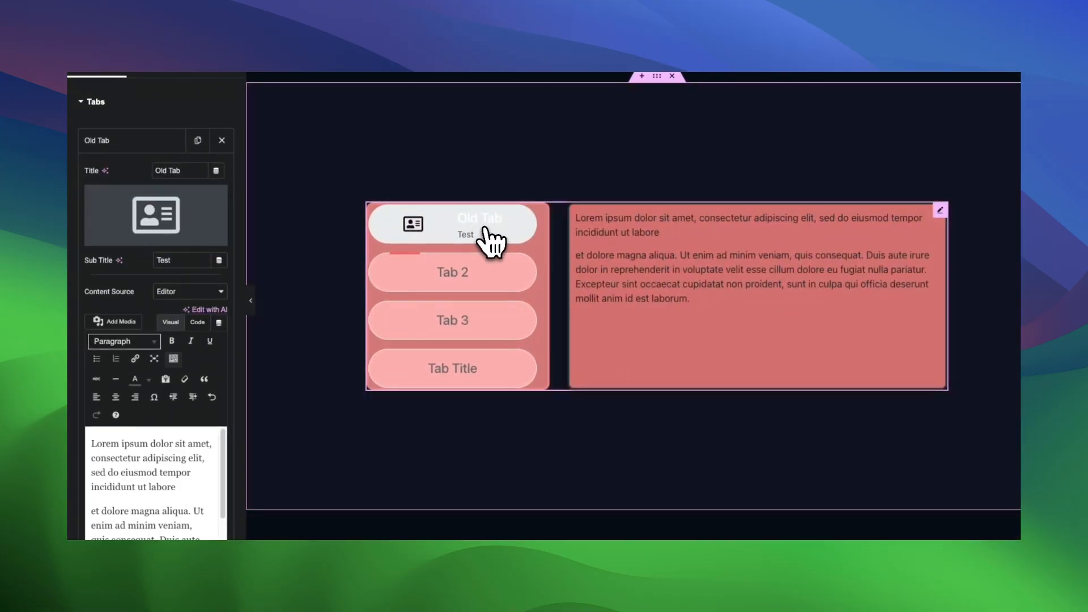
click(405, 283)
click(475, 321)
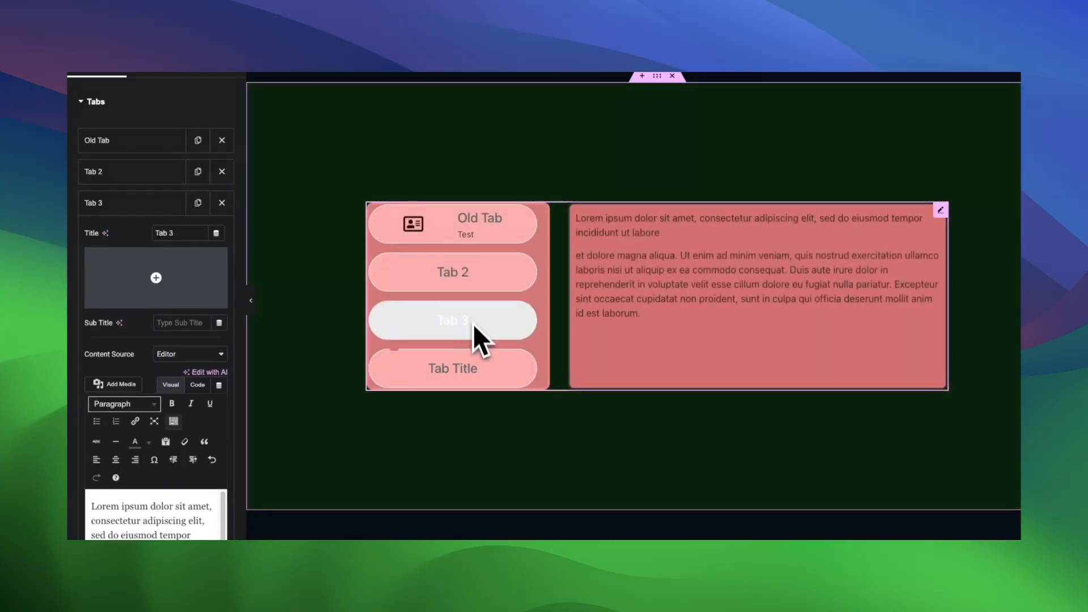
click(477, 374)
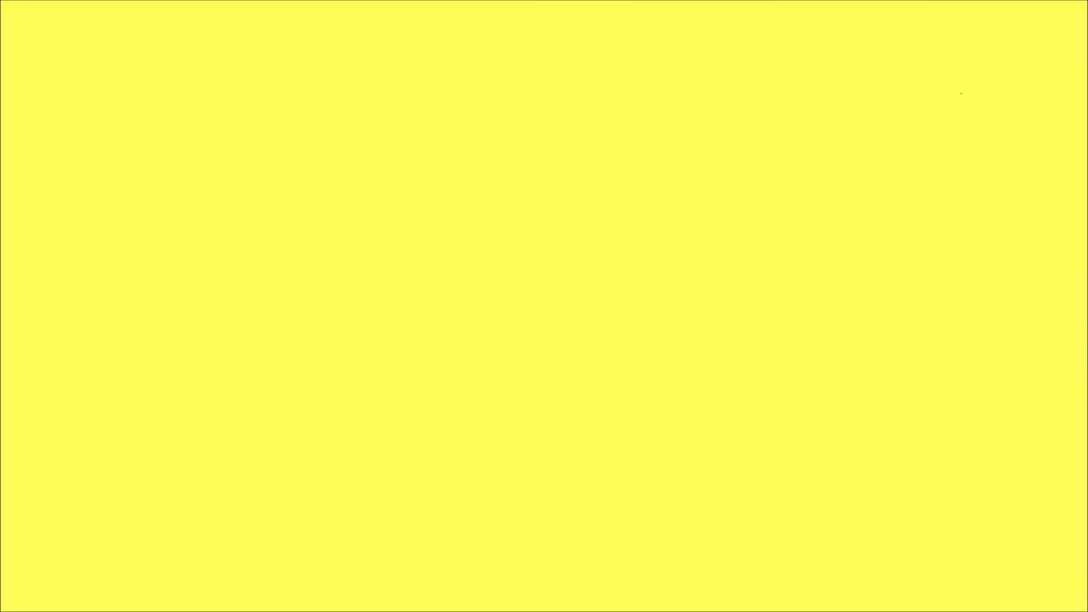